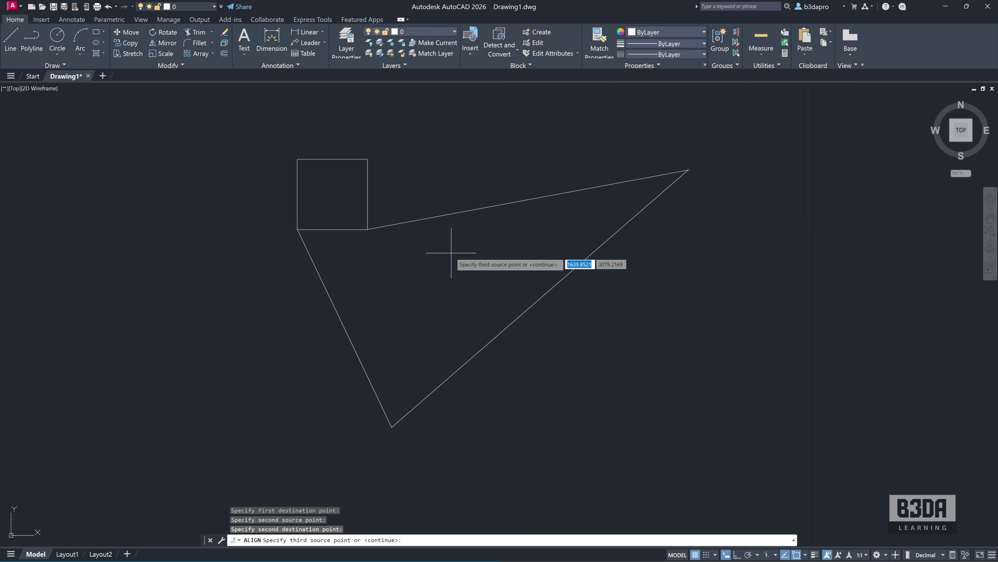
Finish aligning the square to the diagonal line with two point pairs, without scaling it to the alignment points
{"action": "key", "text": "Return"}
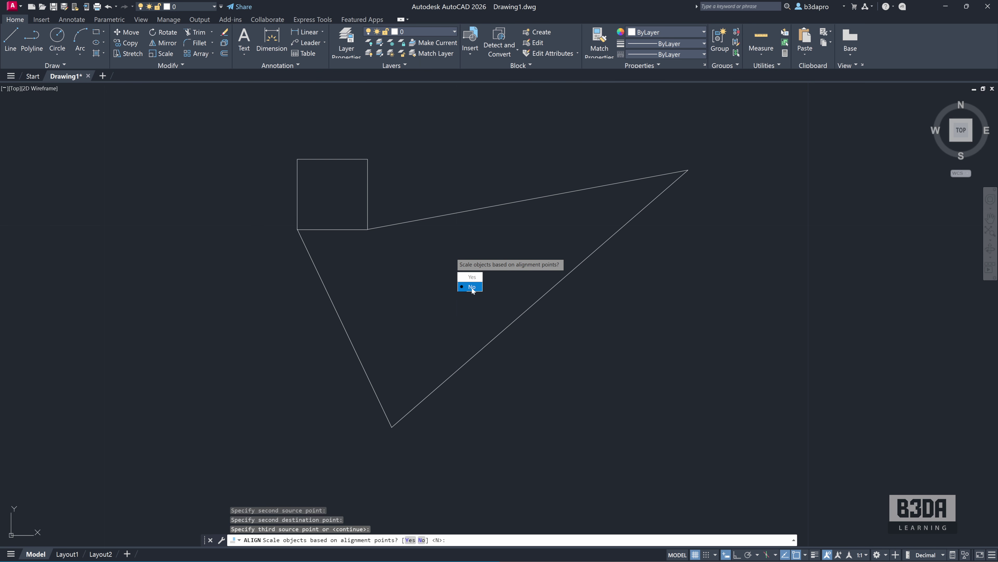
{"action": "left_click", "coordinate": [472, 287]}
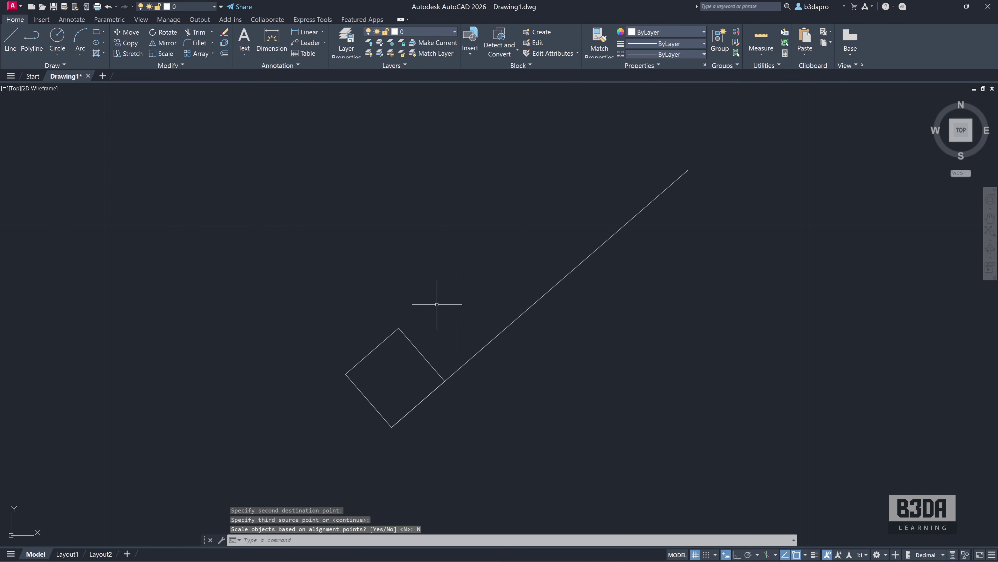
{"action": "scroll", "coordinate": [460, 254], "scroll_direction": "up", "scroll_amount": 6}
{"action": "scroll", "coordinate": [474, 257], "scroll_direction": "down", "scroll_amount": 2}
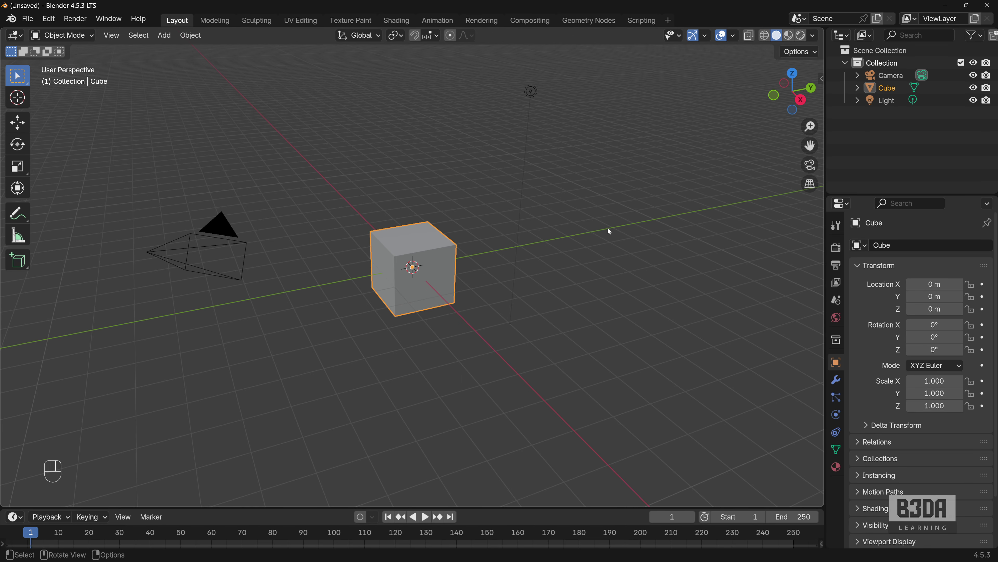
Switch to Blender and, in top view, delete the default cube, camera and light
{"action": "key", "text": "KP_7"}
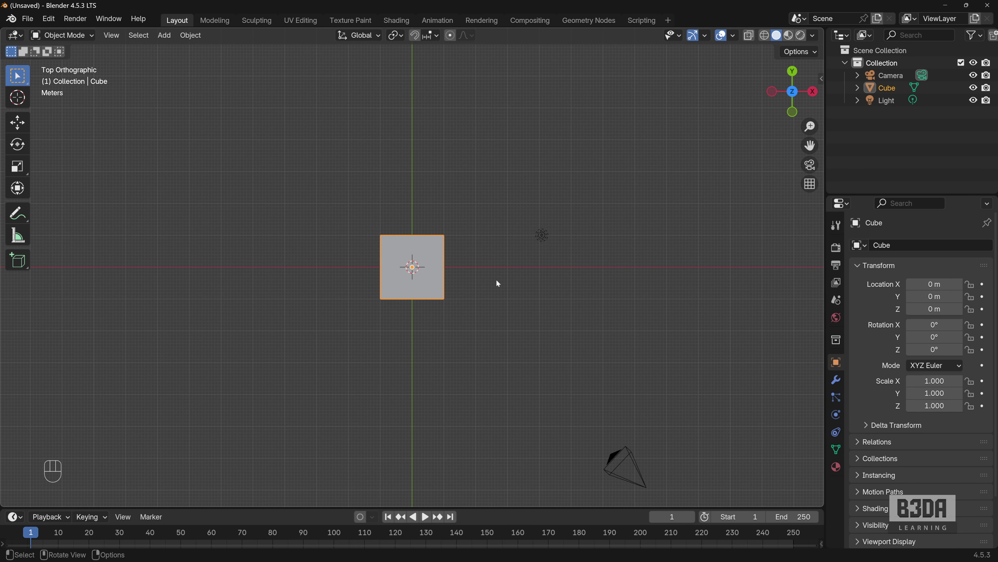
{"action": "scroll", "coordinate": [458, 268], "scroll_direction": "down", "scroll_amount": 3}
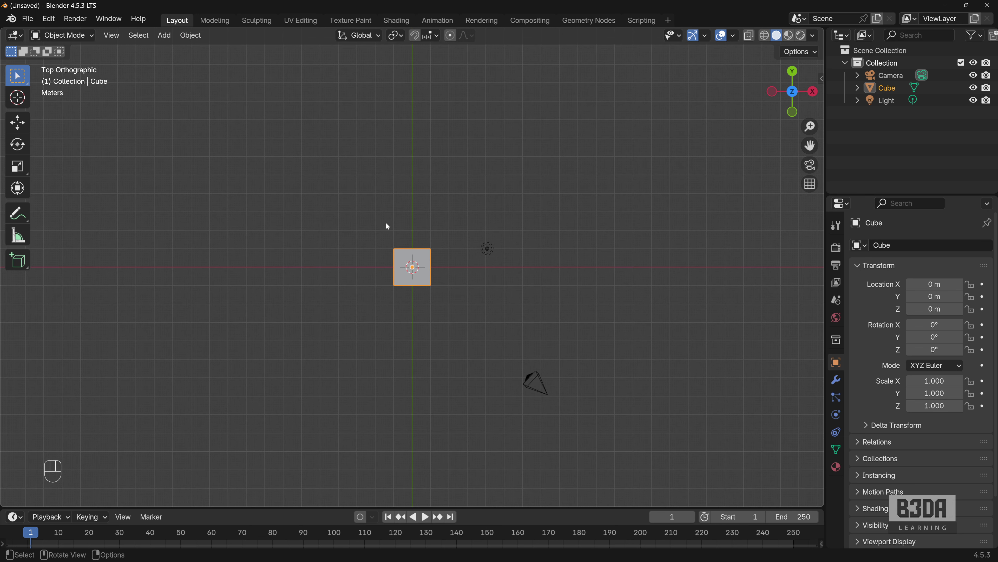
{"action": "left_click_drag", "start_coordinate": [354, 187], "coordinate": [596, 424]}
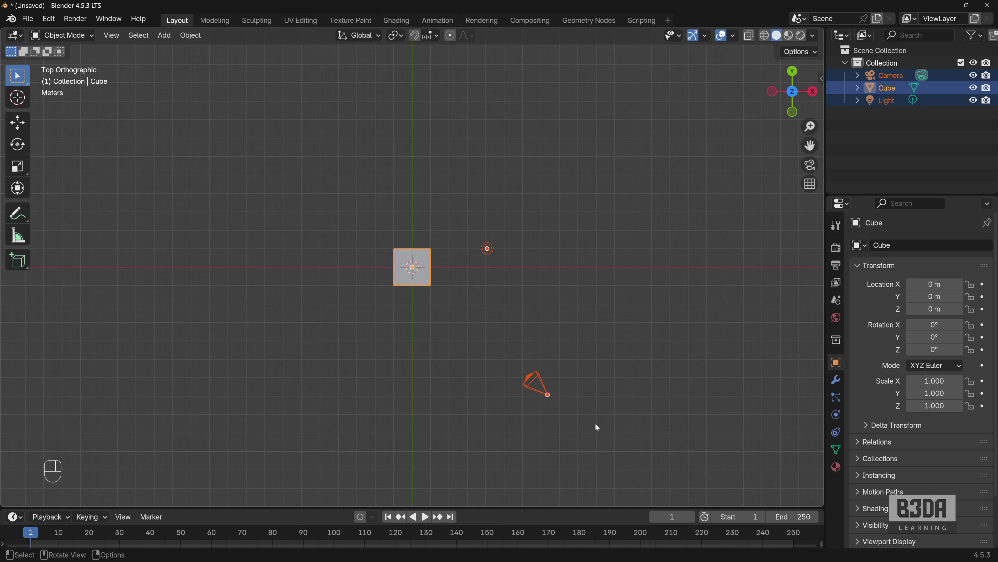
{"action": "key", "text": "Delete"}
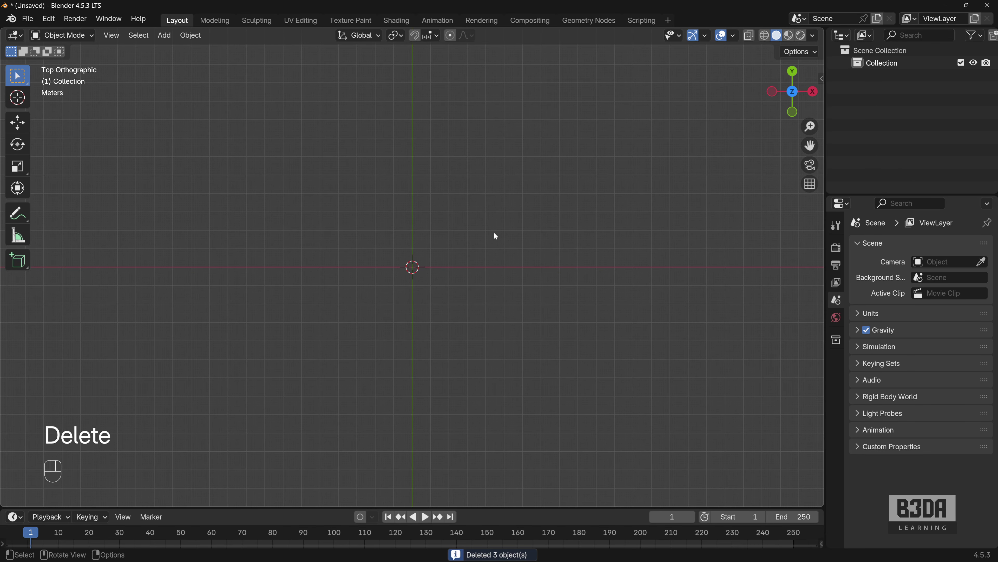
Add a mesh plane at the world origin and check its transform properties
{"action": "key", "text": "shift+a"}
{"action": "mouse_move", "coordinate": [494, 231]}
{"action": "left_click", "coordinate": [580, 230]}
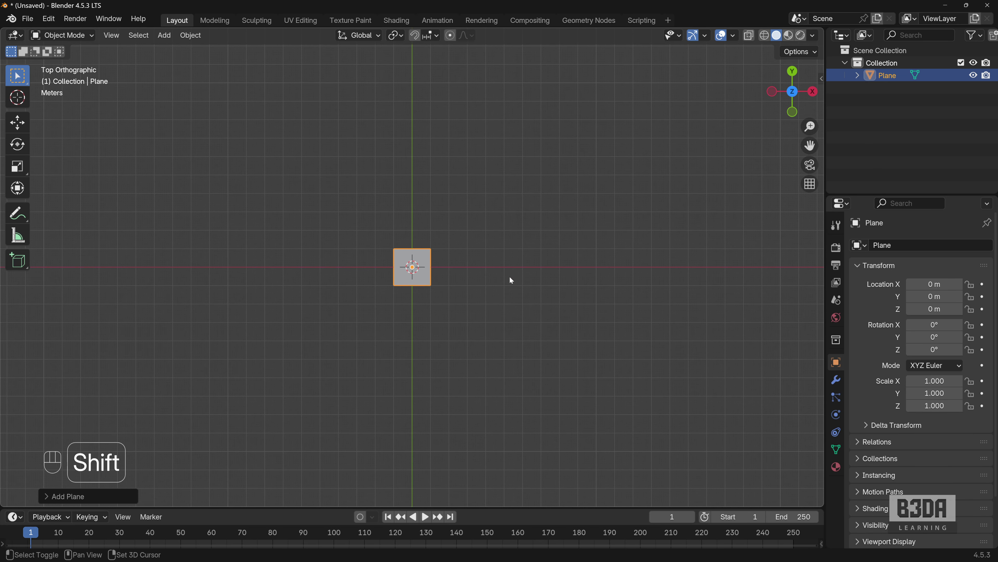
{"action": "middle_click_drag", "start_coordinate": [509, 277], "coordinate": [368, 216], "text": "shift"}
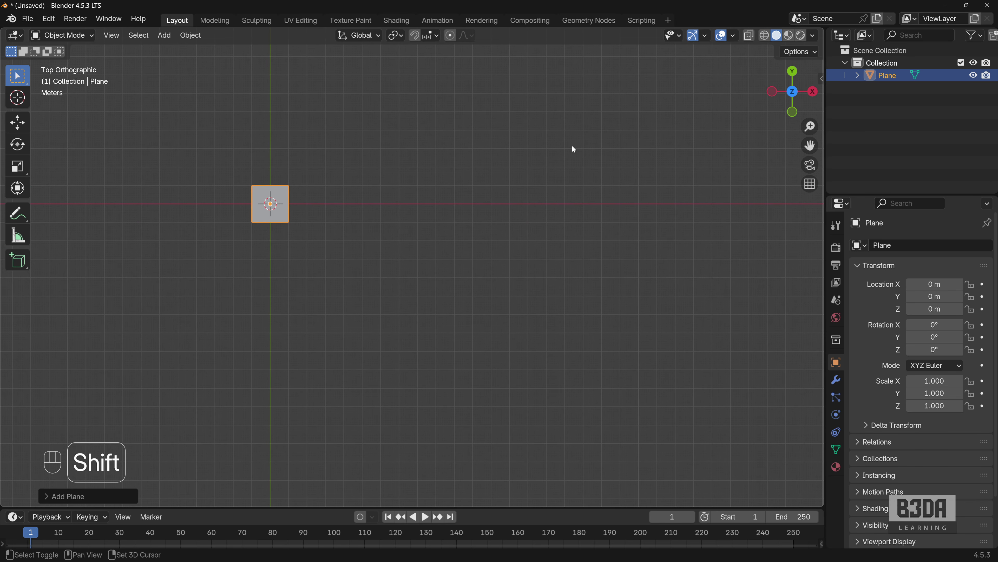
{"action": "left_click", "coordinate": [821, 79]}
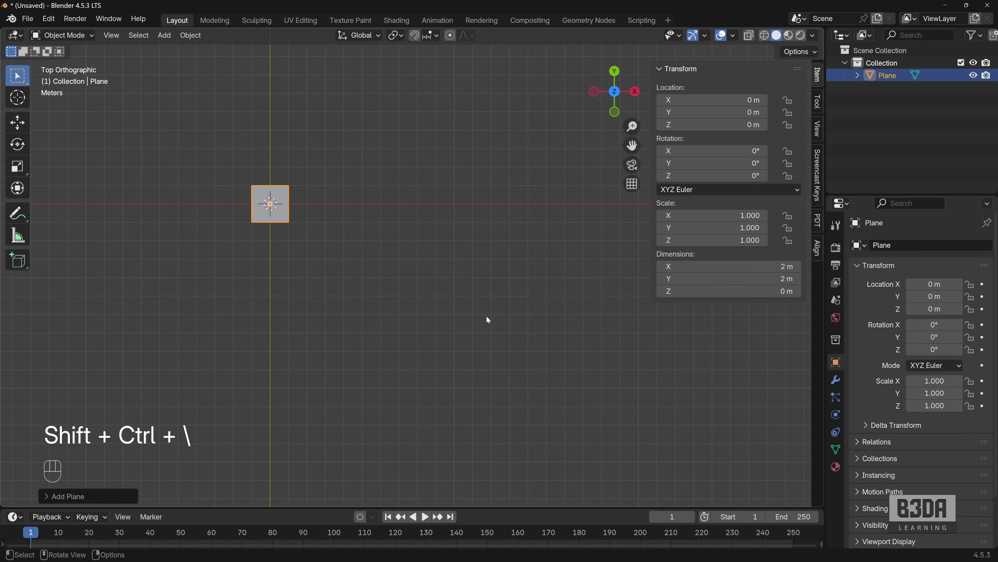
{"action": "key", "text": "n"}
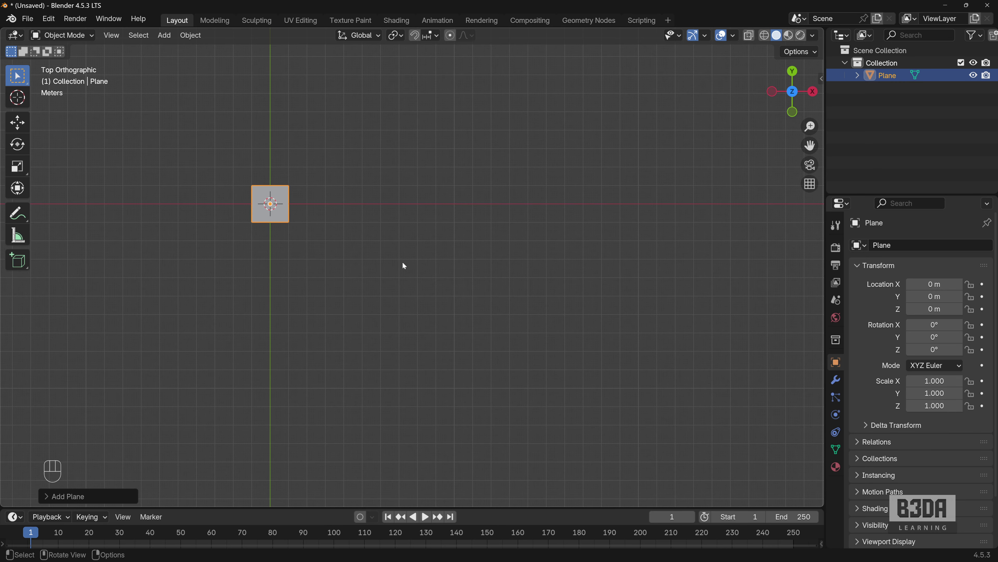
Open the preferences and examine the installed extensions, including Extra Mesh Objects and Mesh Align Plus
{"action": "left_click", "coordinate": [48, 19]}
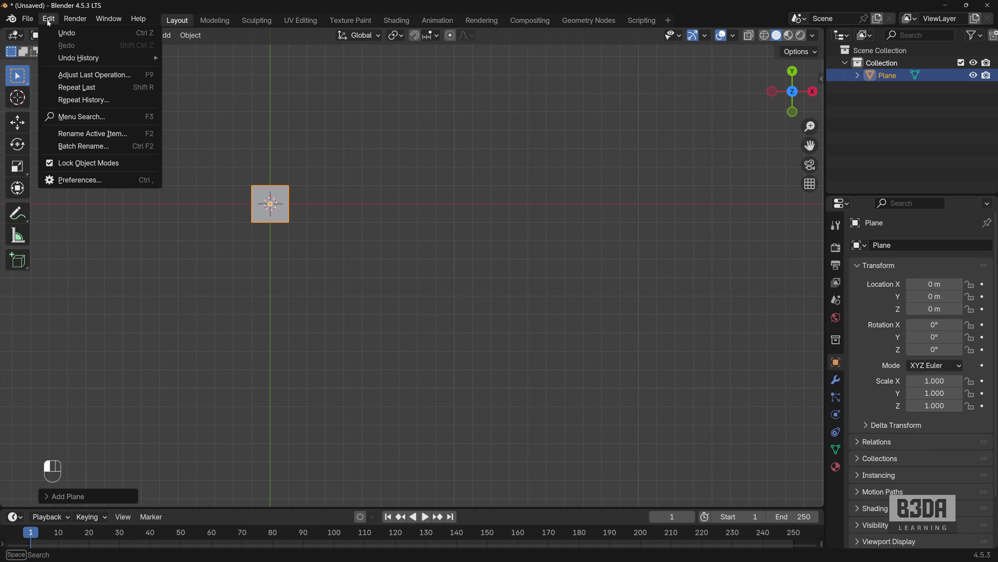
{"action": "left_click", "coordinate": [91, 180]}
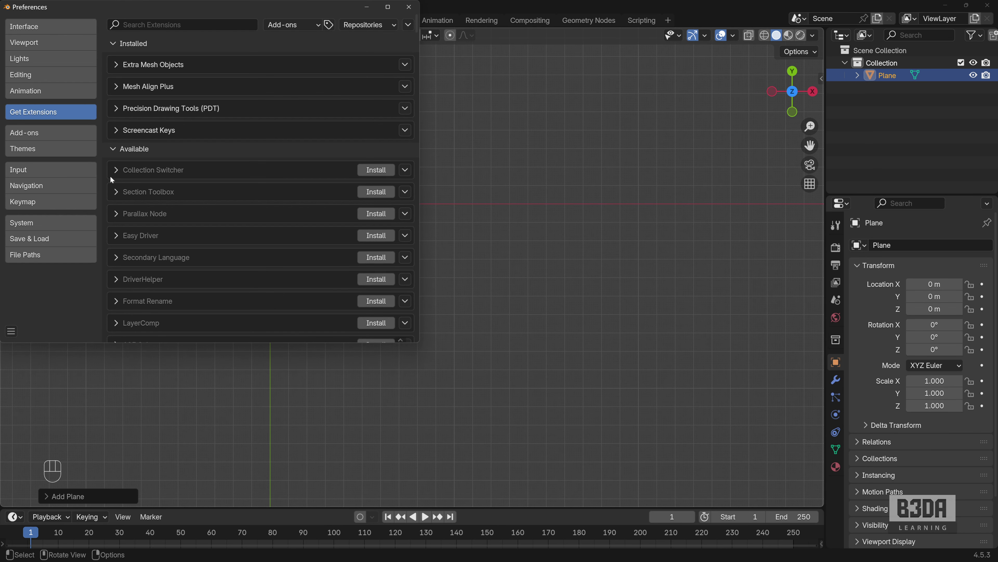
{"action": "left_click_drag", "start_coordinate": [192, 17], "coordinate": [422, 90]}
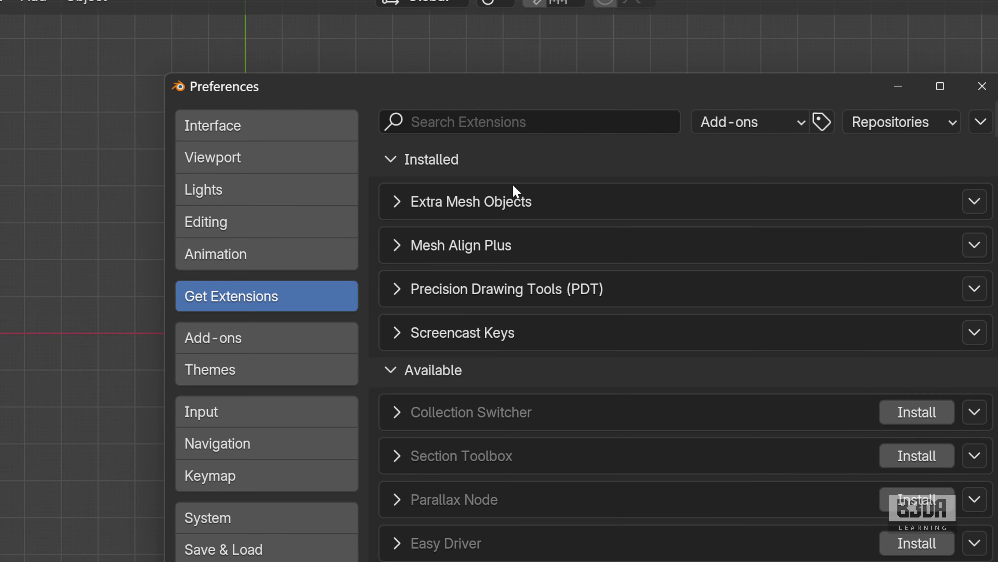
{"action": "left_click_drag", "start_coordinate": [706, 147], "coordinate": [546, 199]}
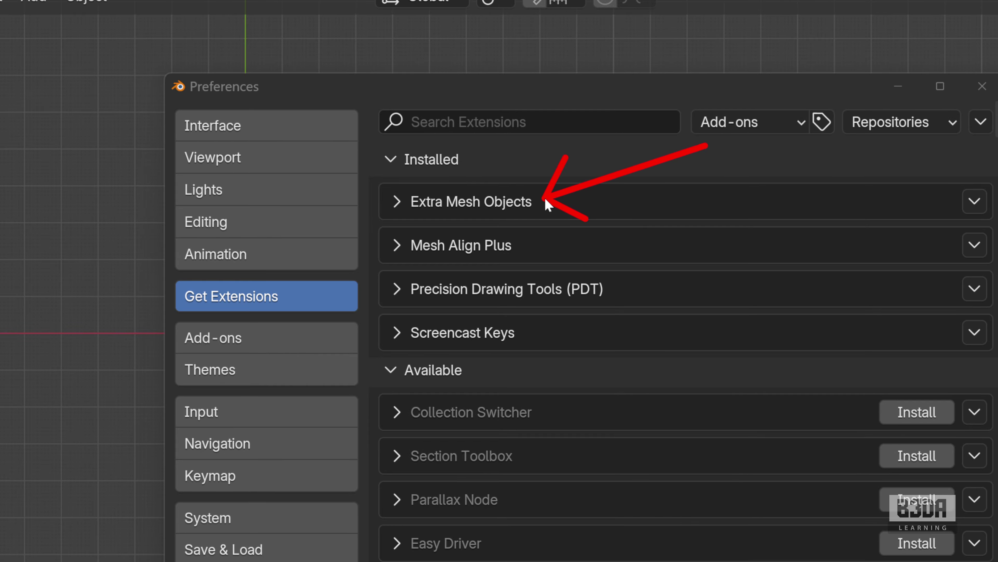
{"action": "left_click_drag", "start_coordinate": [688, 270], "coordinate": [531, 252]}
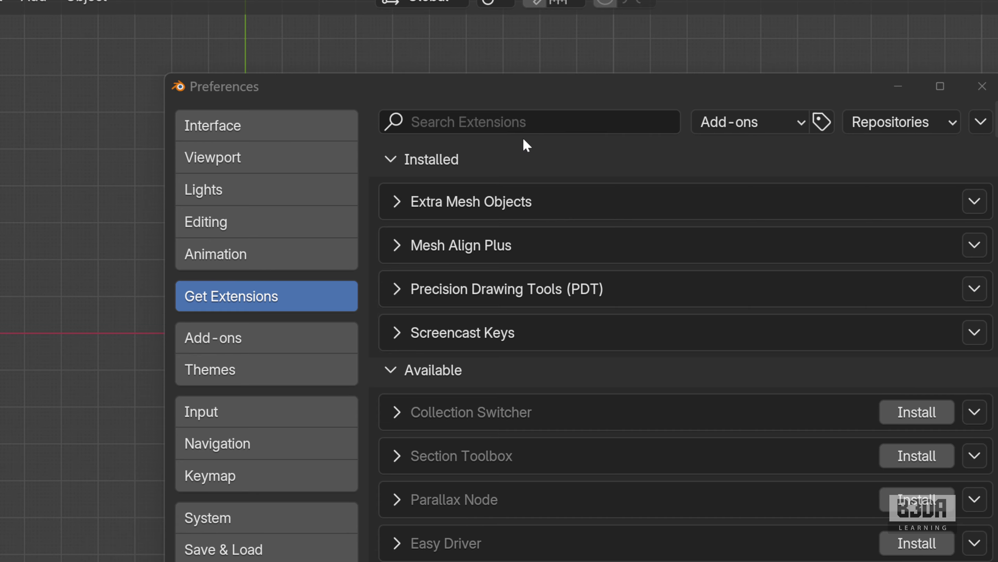
Search the extensions for "Extra" and "Align", and close the preferences
{"action": "left_click", "coordinate": [523, 123]}
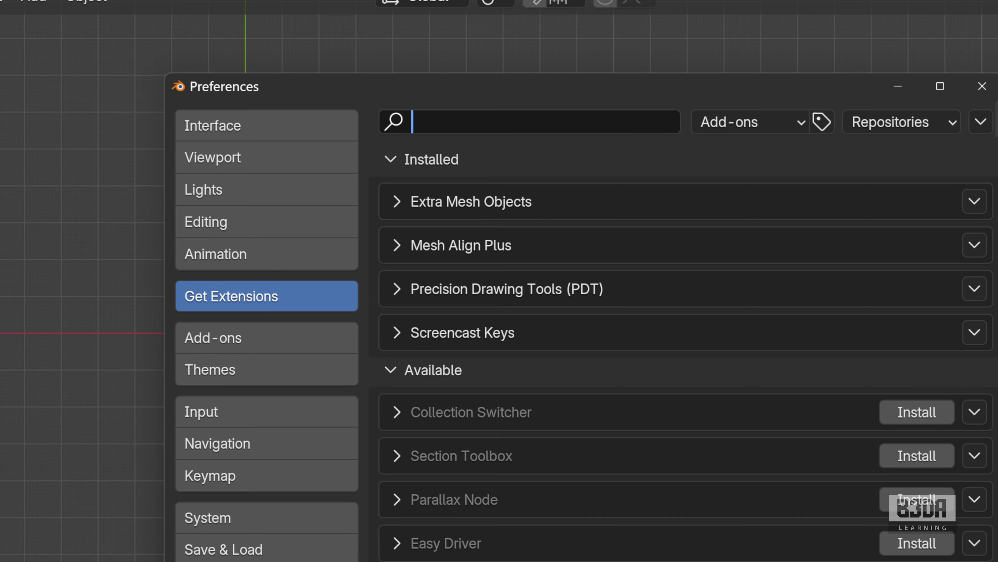
{"action": "type", "text": "Extra"}
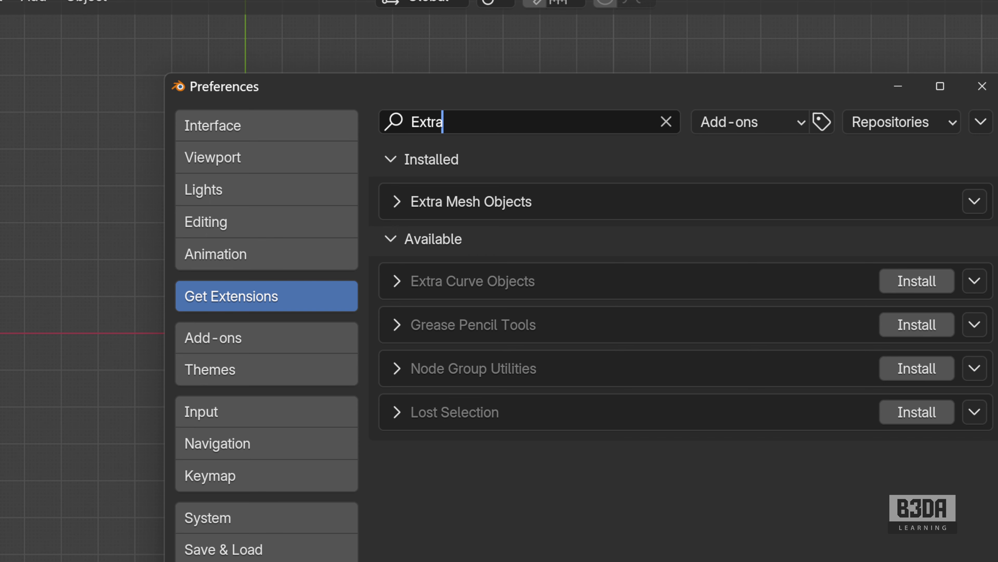
{"action": "key", "text": "shift+Home"}
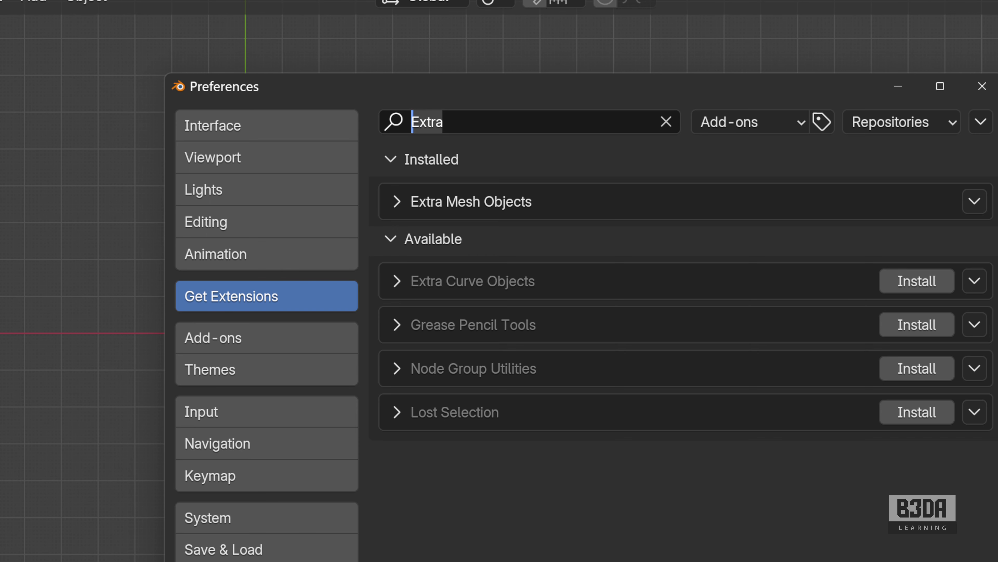
{"action": "type", "text": "Align"}
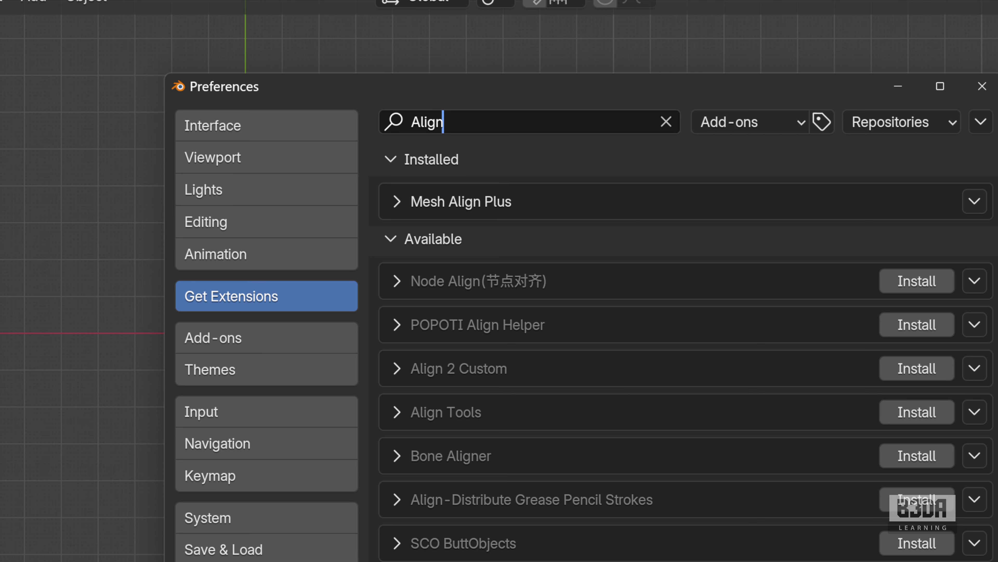
{"action": "left_click", "coordinate": [666, 121]}
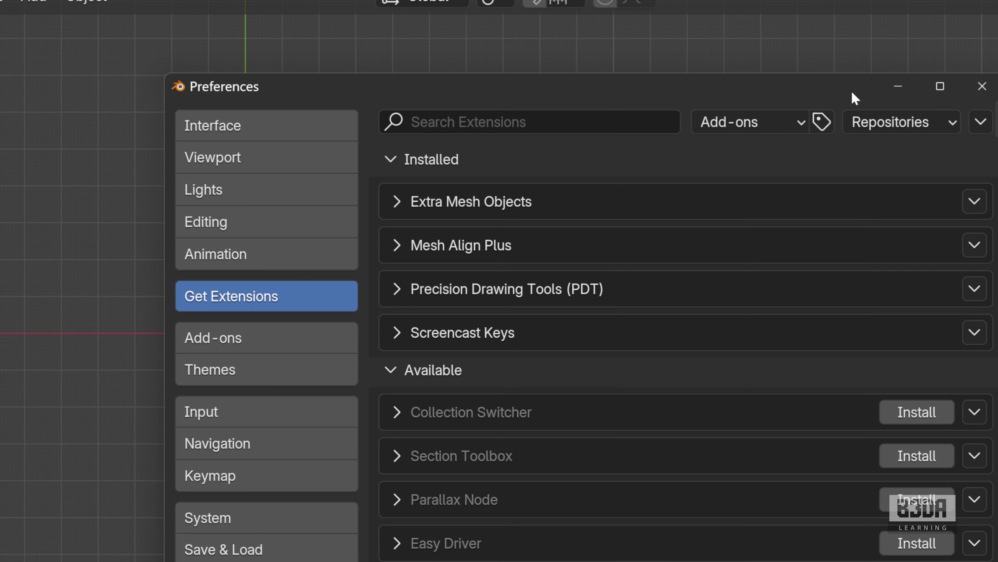
{"action": "left_click", "coordinate": [984, 86]}
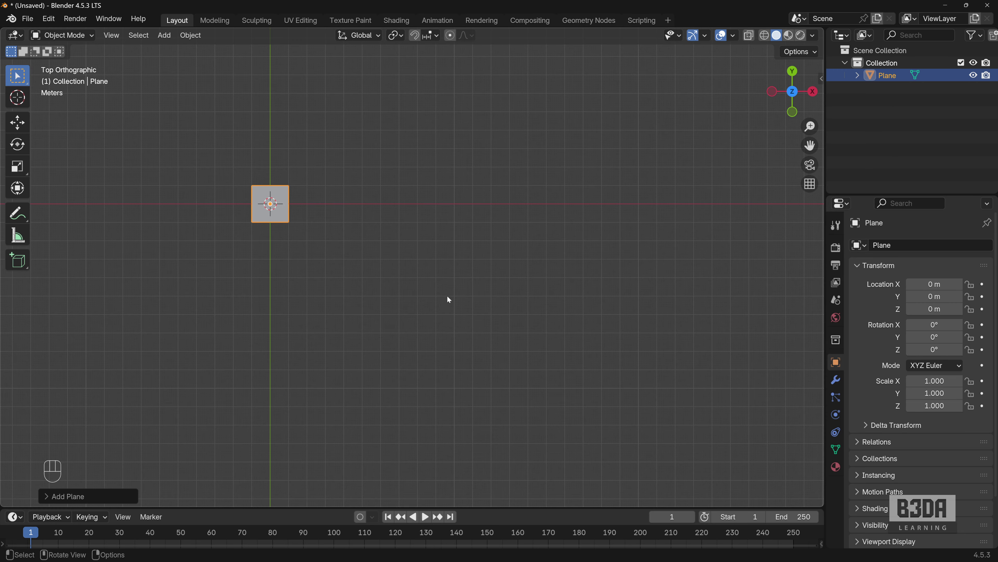
Place the 3D cursor below and to the right of the plane, about X 8.3 m, Y -4.8 m, and add a single vertex there
{"action": "right_click", "coordinate": [423, 291], "text": "shift"}
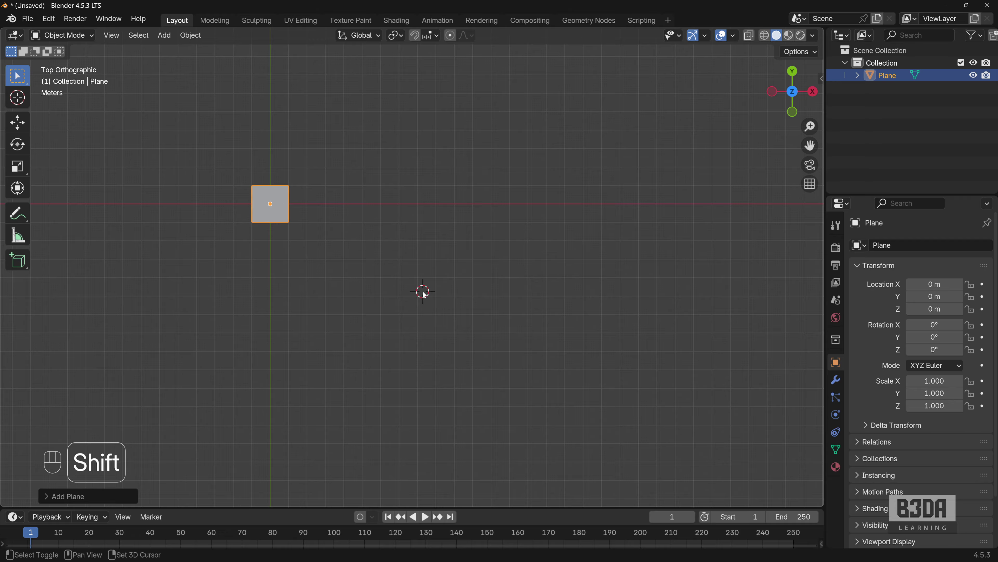
{"action": "key", "text": "shift+a"}
{"action": "mouse_move", "coordinate": [394, 293]}
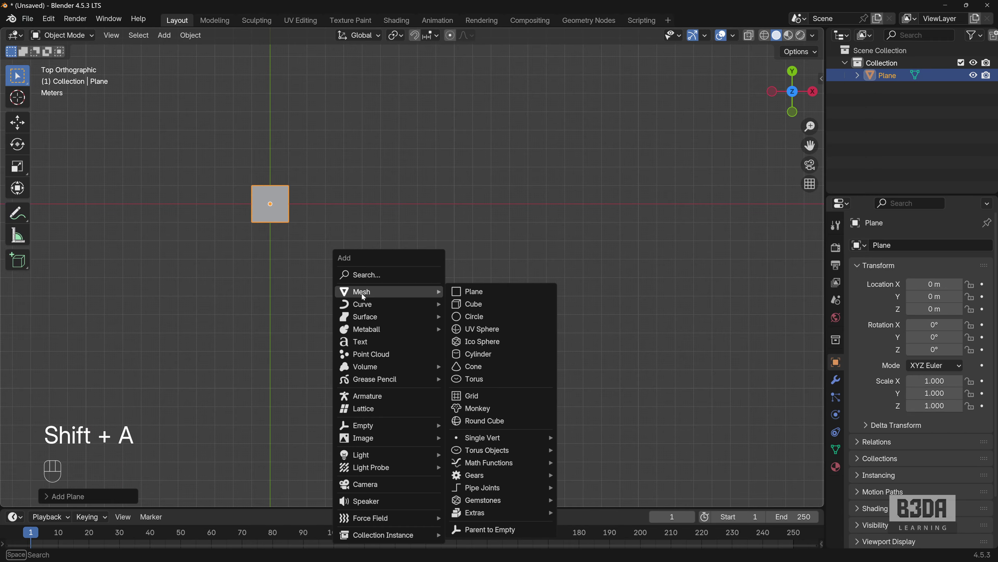
{"action": "mouse_move", "coordinate": [515, 441]}
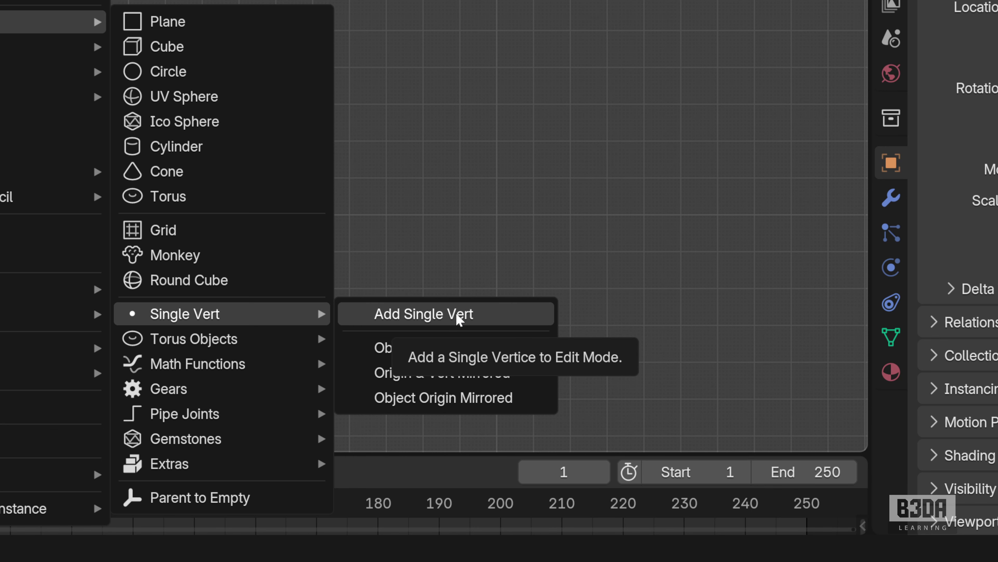
{"action": "left_click", "coordinate": [432, 314]}
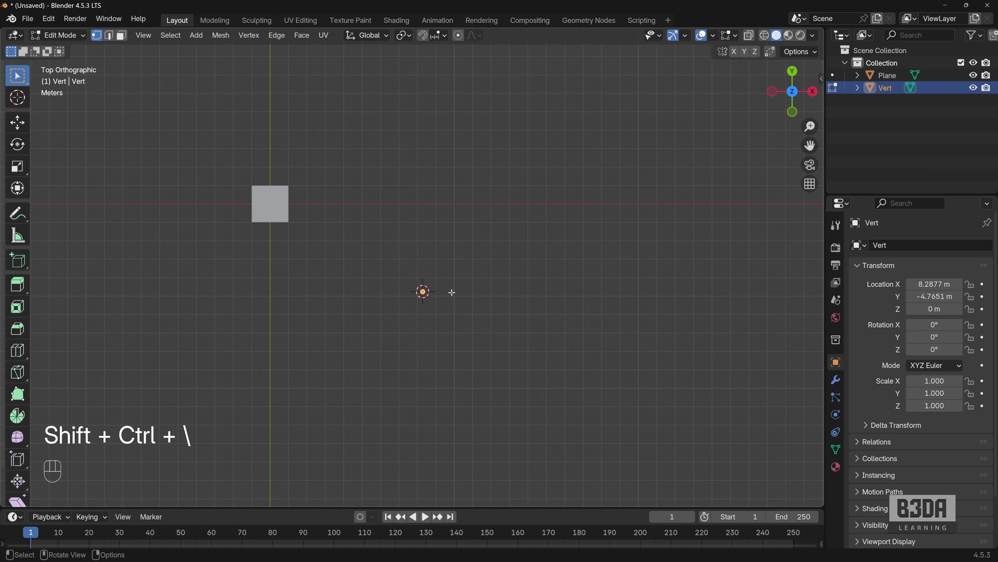
Extrude the vertex up and to the right into one diagonal edge and return to Object Mode
{"action": "key", "text": "e"}
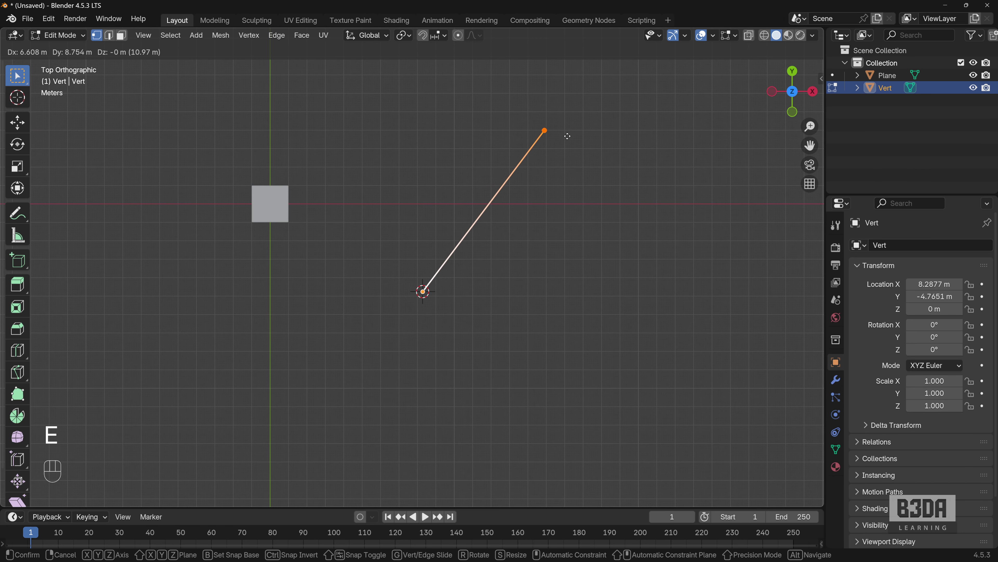
{"action": "left_click", "coordinate": [572, 115]}
{"action": "middle_click_drag", "start_coordinate": [528, 231], "coordinate": [497, 300], "text": "shift"}
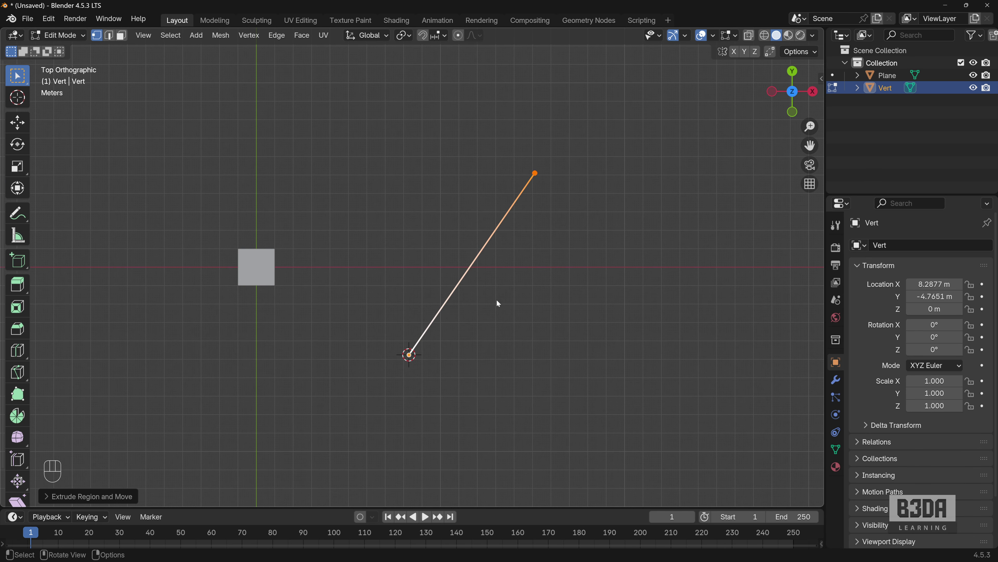
{"action": "key", "text": "Tab"}
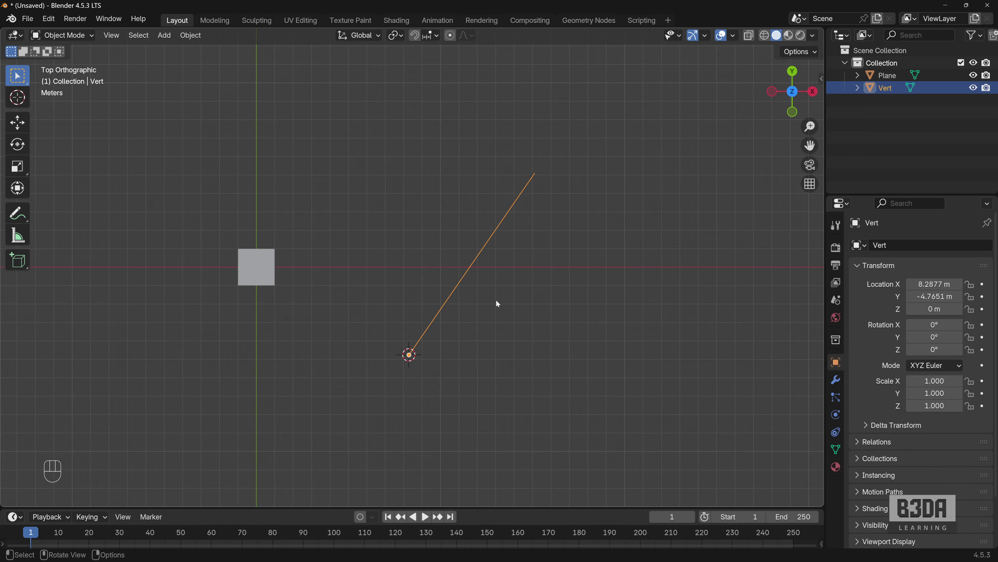
Move the plane to about X 5.2 m, Y 4.7 m, up and to the left of the diagonal line
{"action": "right_click", "coordinate": [260, 264]}
{"action": "left_click", "coordinate": [274, 277]}
{"action": "key", "text": "g"}
{"action": "left_click", "coordinate": [368, 190]}
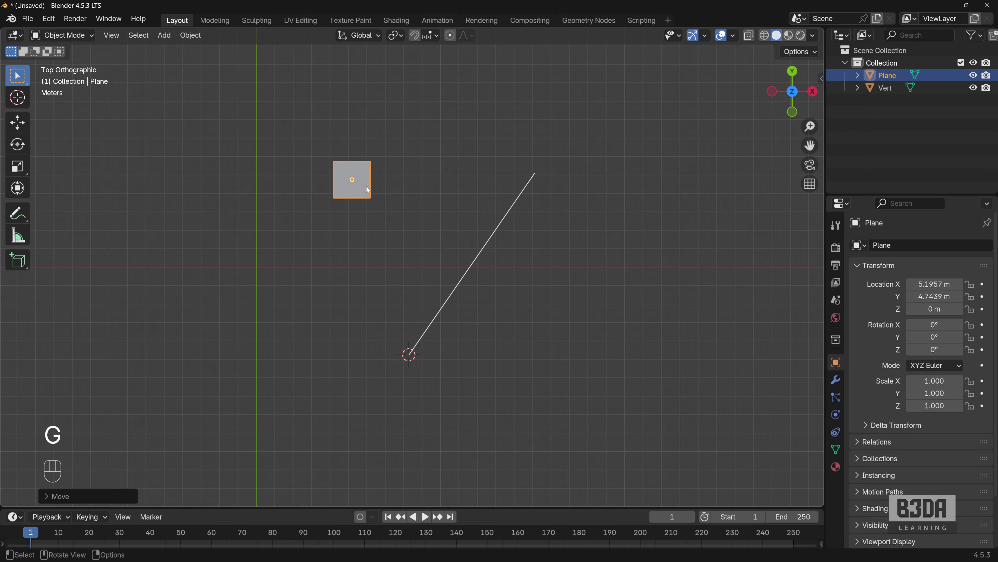
{"action": "scroll", "coordinate": [429, 241], "scroll_direction": "up", "scroll_amount": 2}
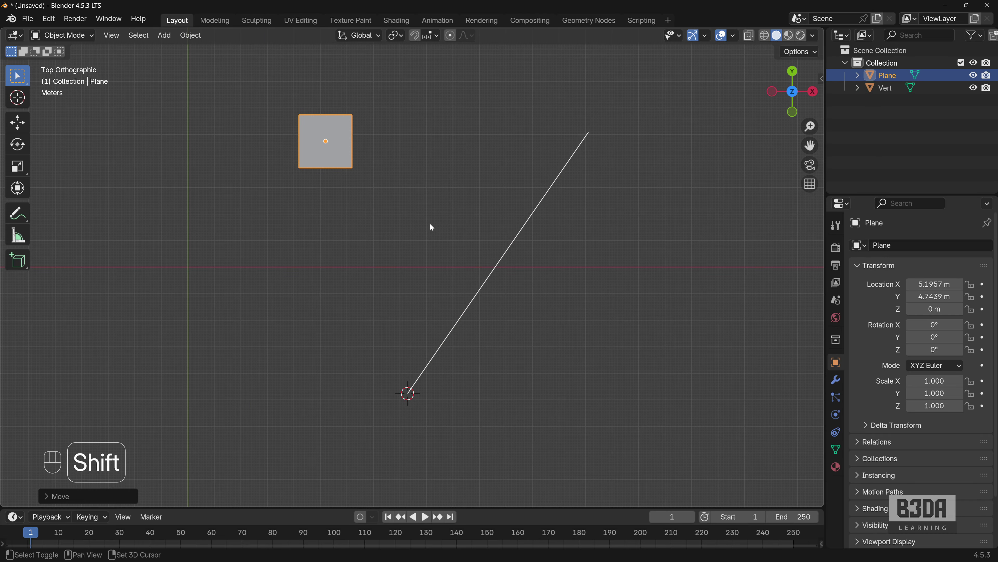
{"action": "middle_click_drag", "start_coordinate": [430, 223], "coordinate": [417, 249], "text": "shift"}
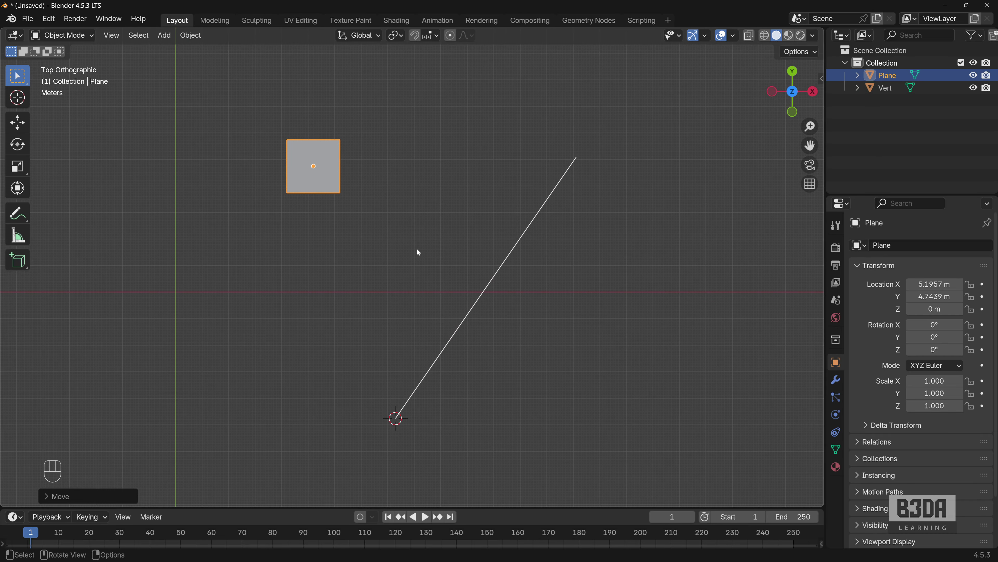
{"action": "key", "text": "shift+ctrl+a"}
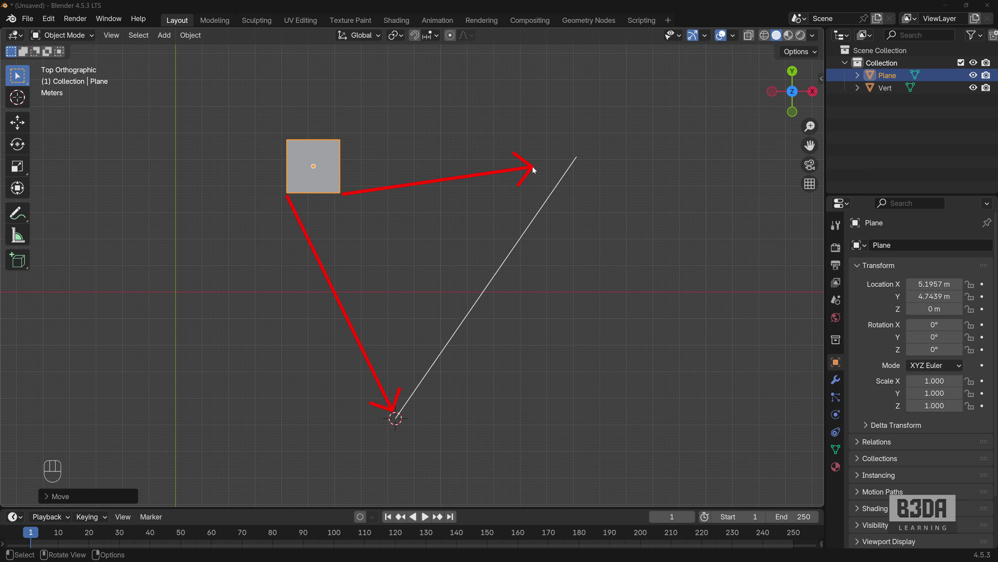
{"action": "left_click_drag", "start_coordinate": [562, 160], "coordinate": [569, 159]}
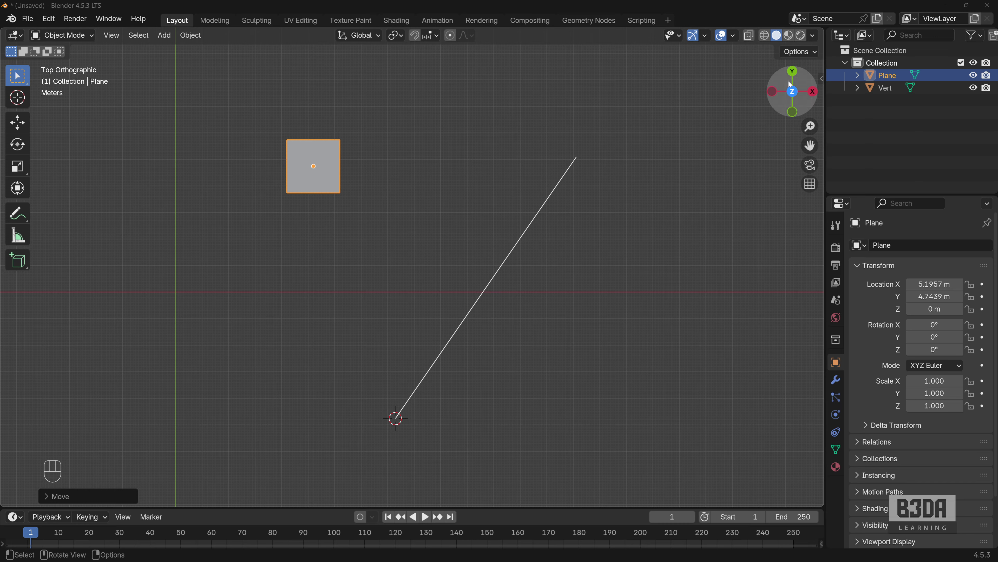
Show the Mesh Align Plus tools in the viewport's sidebar and widen the sidebar
{"action": "left_click", "coordinate": [820, 78]}
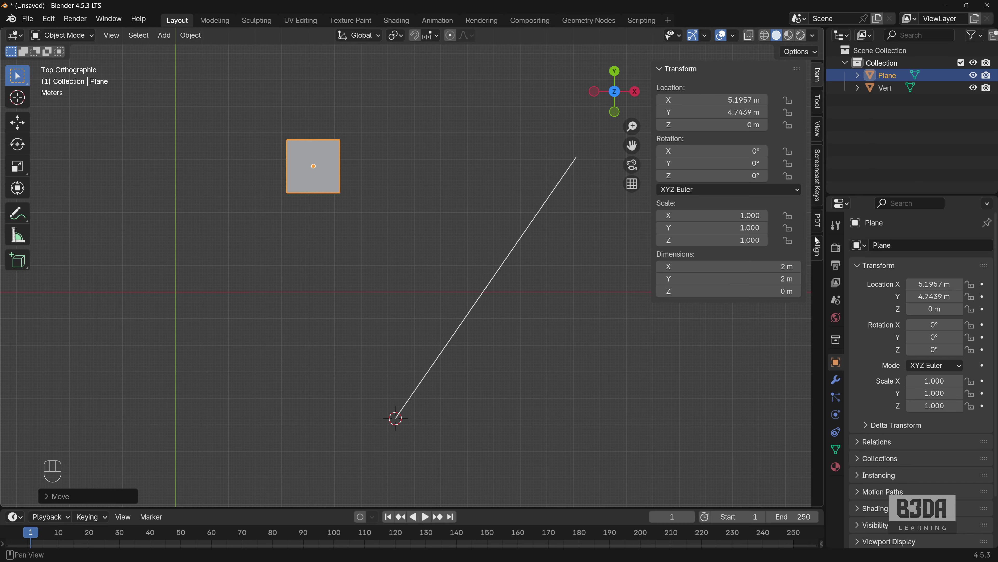
{"action": "left_click", "coordinate": [818, 251]}
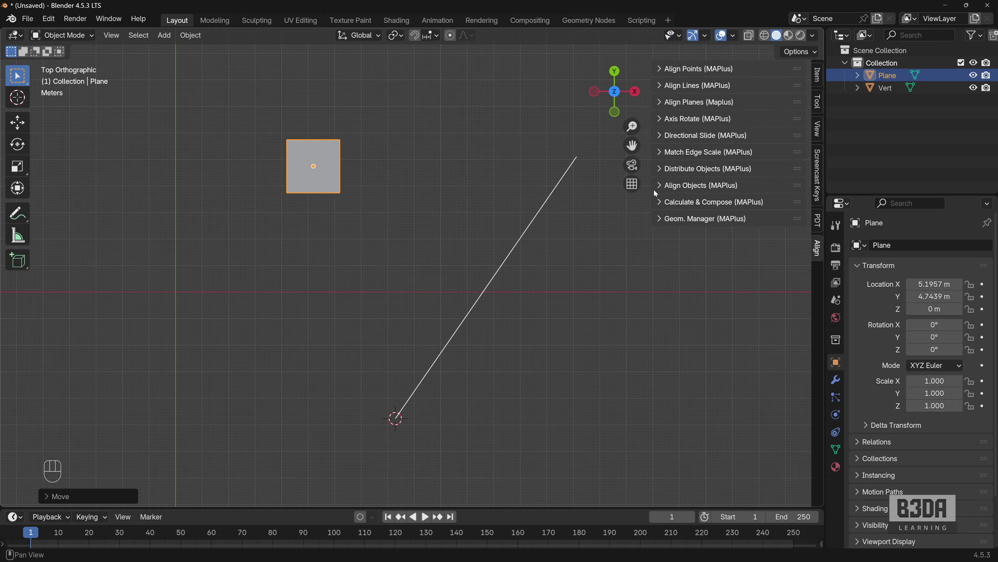
{"action": "left_click_drag", "start_coordinate": [650, 189], "coordinate": [561, 189]}
Expand the Mesh Align Plus tool sections, from Calculate & Compose up to Align Lines and Align Points
{"action": "left_click", "coordinate": [569, 202]}
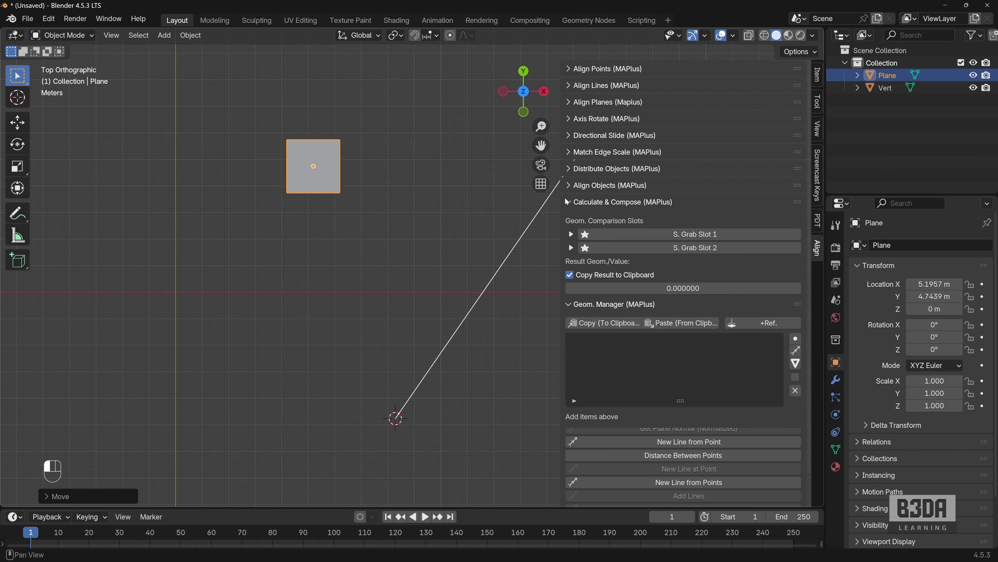
{"action": "left_click", "coordinate": [570, 185]}
{"action": "left_click", "coordinate": [570, 168]}
{"action": "left_click", "coordinate": [569, 152]}
{"action": "left_click", "coordinate": [569, 136]}
{"action": "left_click", "coordinate": [569, 119]}
{"action": "left_click", "coordinate": [569, 102]}
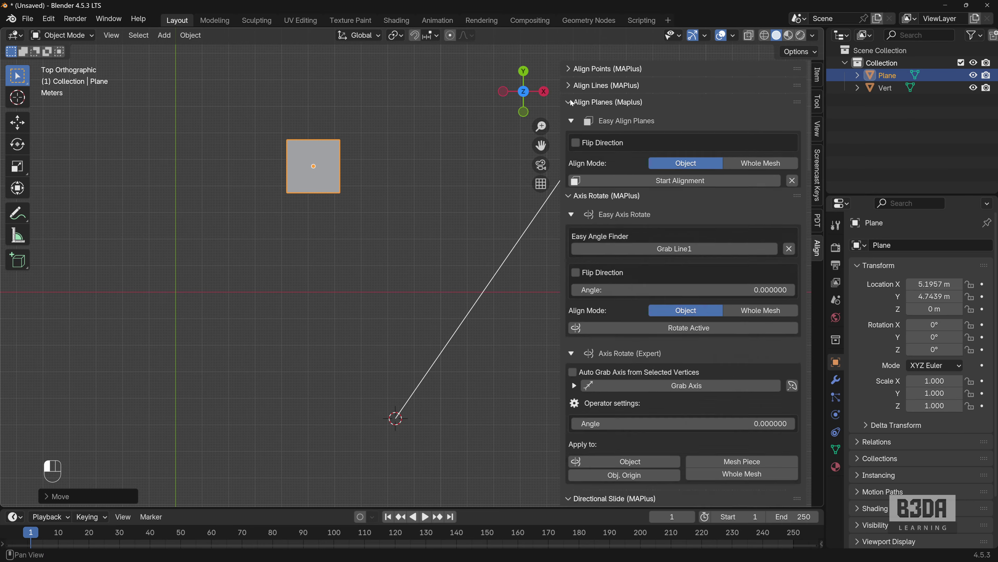
{"action": "left_click", "coordinate": [569, 85]}
{"action": "left_click", "coordinate": [568, 69]}
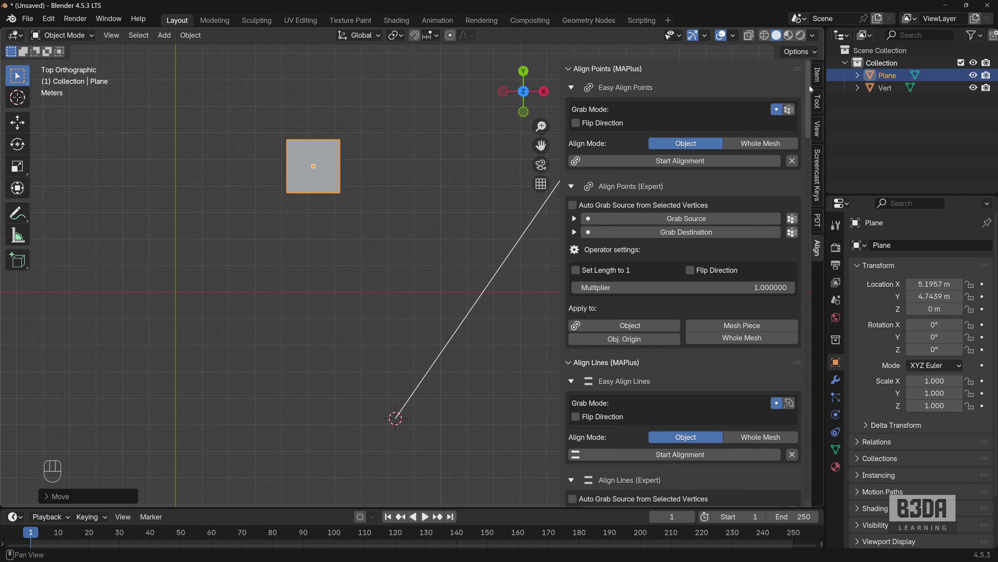
{"action": "left_click_drag", "start_coordinate": [809, 84], "coordinate": [823, 113]}
Collapse all the Mesh Align Plus sections except Align Lines
{"action": "left_click", "coordinate": [568, 68]}
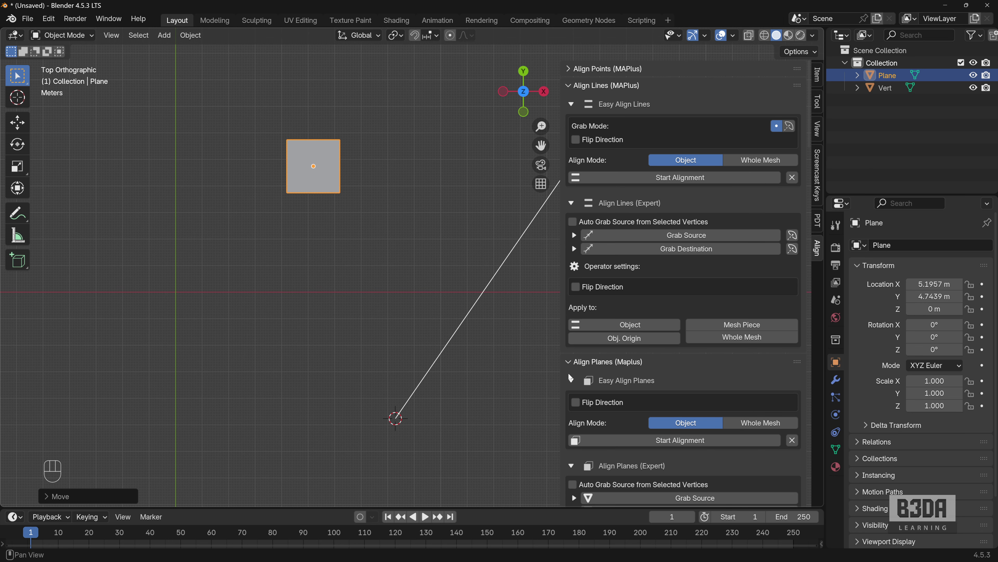
{"action": "left_click", "coordinate": [568, 362]}
{"action": "left_click", "coordinate": [568, 378]}
{"action": "left_click", "coordinate": [568, 394]}
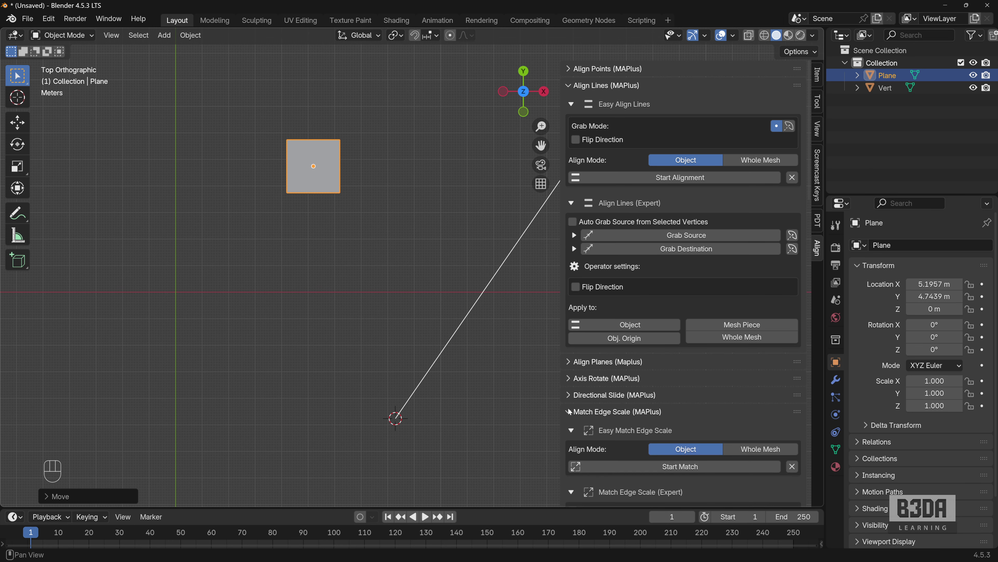
{"action": "left_click", "coordinate": [568, 412]}
{"action": "left_click", "coordinate": [568, 428]}
{"action": "scroll", "coordinate": [568, 428], "scroll_direction": "down", "scroll_amount": 3}
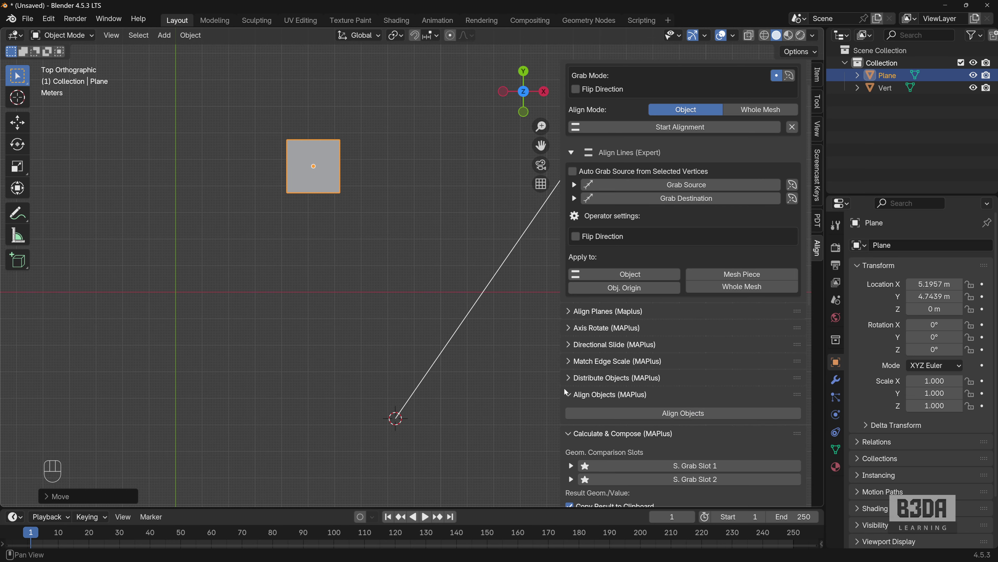
{"action": "left_click", "coordinate": [568, 394]}
{"action": "left_click", "coordinate": [569, 411]}
{"action": "scroll", "coordinate": [571, 432], "scroll_direction": "up", "scroll_amount": 3}
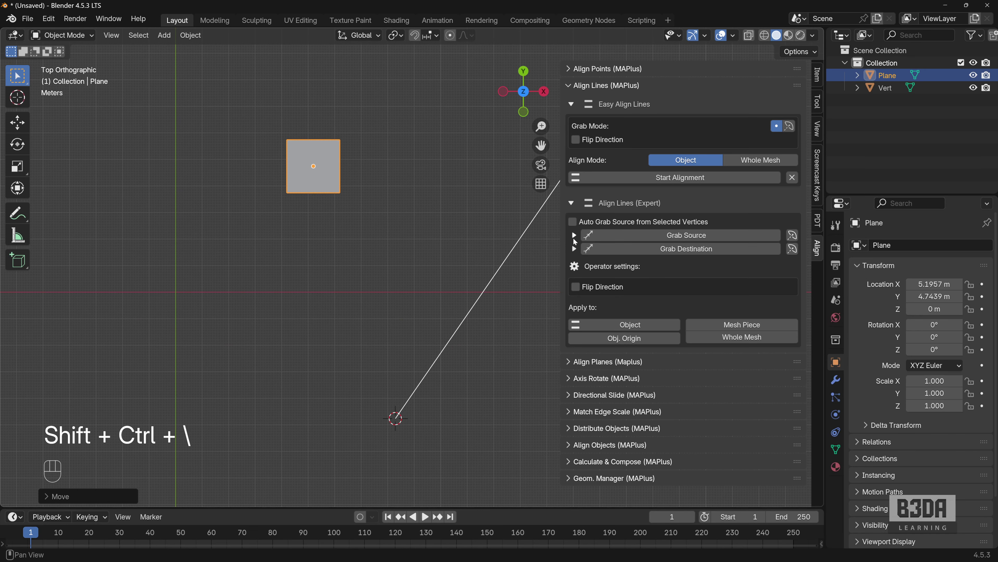
Expand the source coordinates of Align Lines (Expert) to reach the start and end point values
{"action": "left_click", "coordinate": [224, 470]}
{"action": "scroll", "coordinate": [658, 250], "scroll_direction": "down", "scroll_amount": 4}
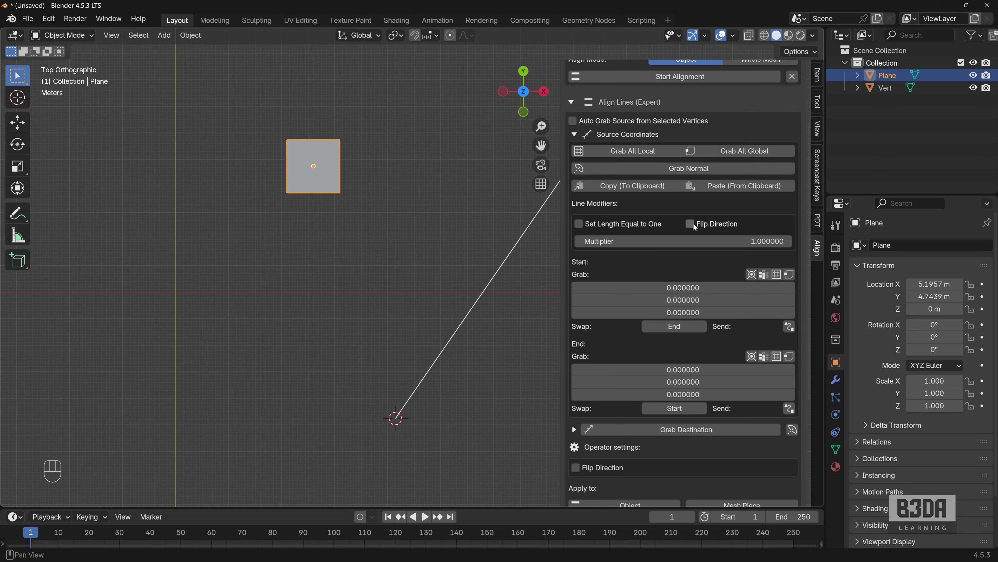
{"action": "scroll", "coordinate": [693, 222], "scroll_direction": "down", "scroll_amount": 2}
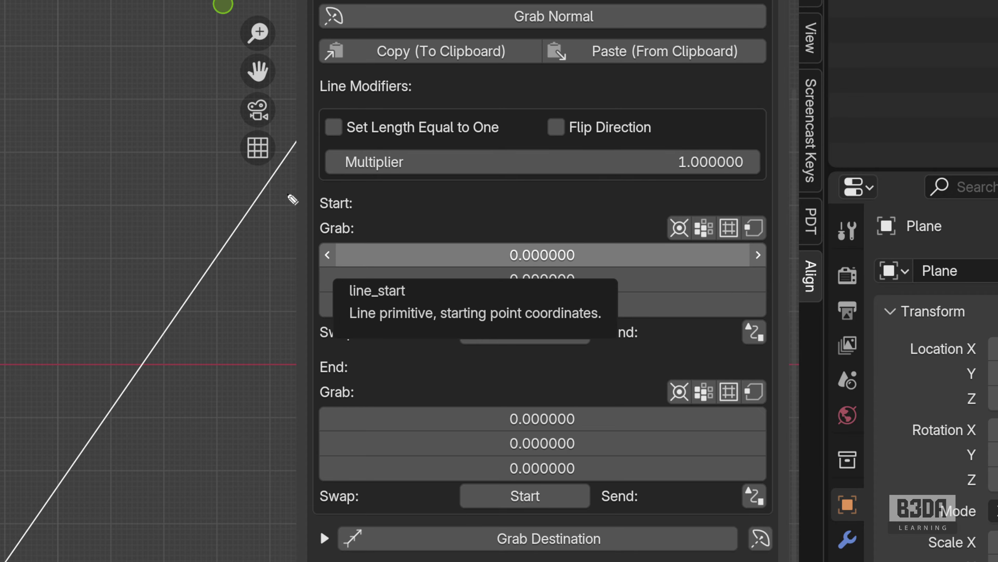
{"action": "mouse_move", "coordinate": [287, 193]}
{"action": "left_mouse_down"}
{"action": "mouse_move", "coordinate": [336, 183]}
{"action": "mouse_move", "coordinate": [363, 221]}
{"action": "mouse_move", "coordinate": [291, 203]}
{"action": "left_mouse_up"}
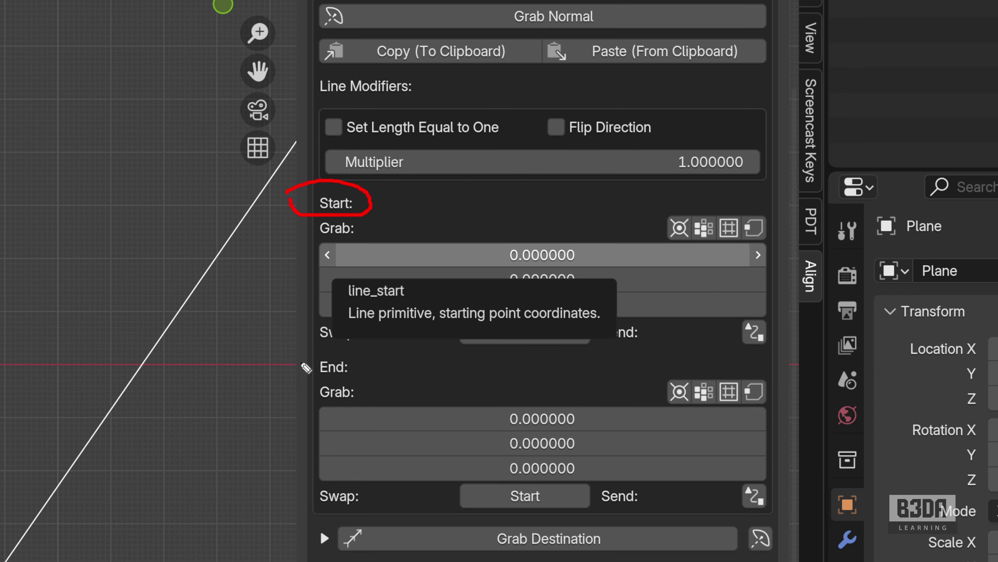
{"action": "mouse_move", "coordinate": [284, 358]}
{"action": "left_mouse_down"}
{"action": "mouse_move", "coordinate": [319, 350]}
{"action": "mouse_move", "coordinate": [375, 378]}
{"action": "mouse_move", "coordinate": [287, 363]}
{"action": "left_mouse_up"}
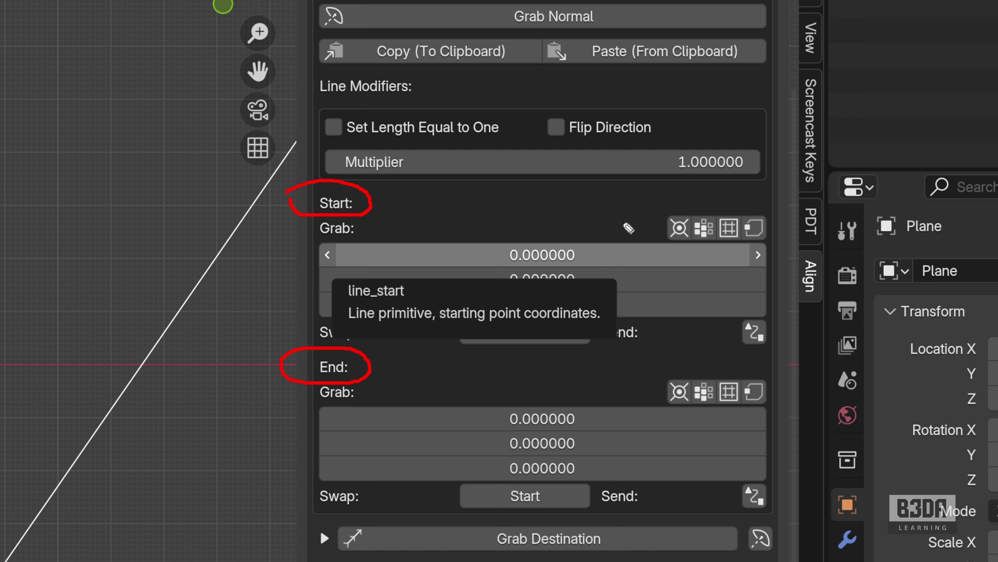
{"action": "mouse_move", "coordinate": [712, 120]}
{"action": "left_mouse_down"}
{"action": "mouse_move", "coordinate": [710, 209]}
{"action": "mouse_move", "coordinate": [721, 188]}
{"action": "left_mouse_up"}
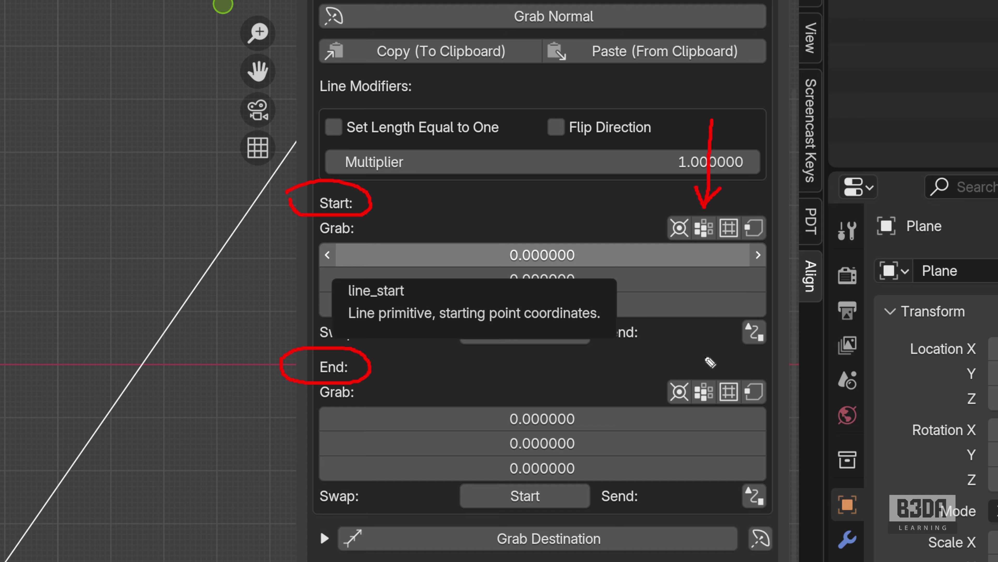
{"action": "mouse_move", "coordinate": [710, 309]}
{"action": "left_mouse_down"}
{"action": "mouse_move", "coordinate": [704, 376]}
{"action": "mouse_move", "coordinate": [697, 366]}
{"action": "mouse_move", "coordinate": [704, 377]}
{"action": "mouse_move", "coordinate": [726, 353]}
{"action": "left_mouse_up"}
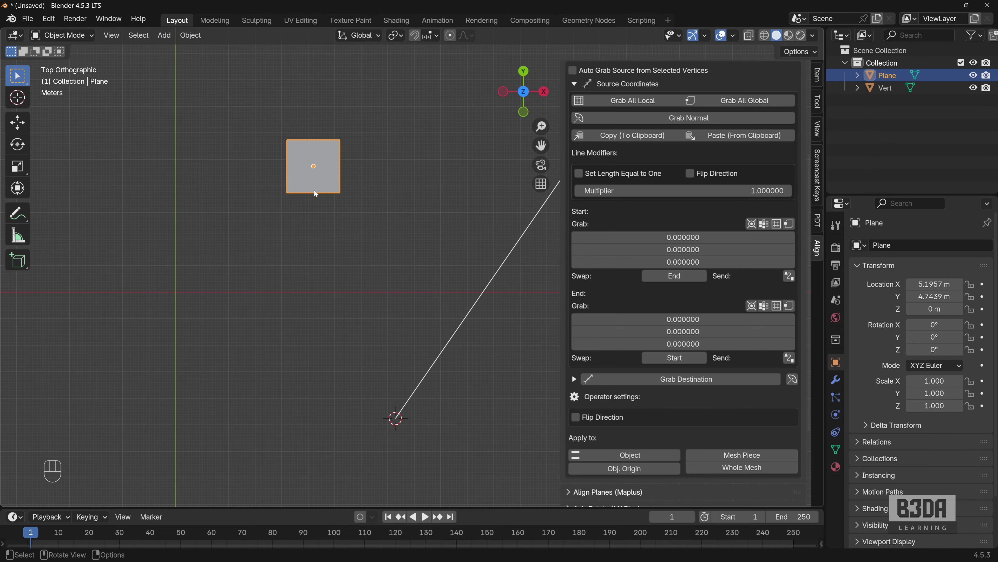
In Edit Mode, select the plane's lower-left vertex and grab its average global coordinates as the source line's start
{"action": "scroll", "coordinate": [315, 191], "scroll_direction": "up", "scroll_amount": 3}
{"action": "middle_click_drag", "start_coordinate": [288, 134], "coordinate": [420, 275], "text": "shift"}
{"action": "scroll", "coordinate": [404, 283], "scroll_direction": "up", "scroll_amount": 2}
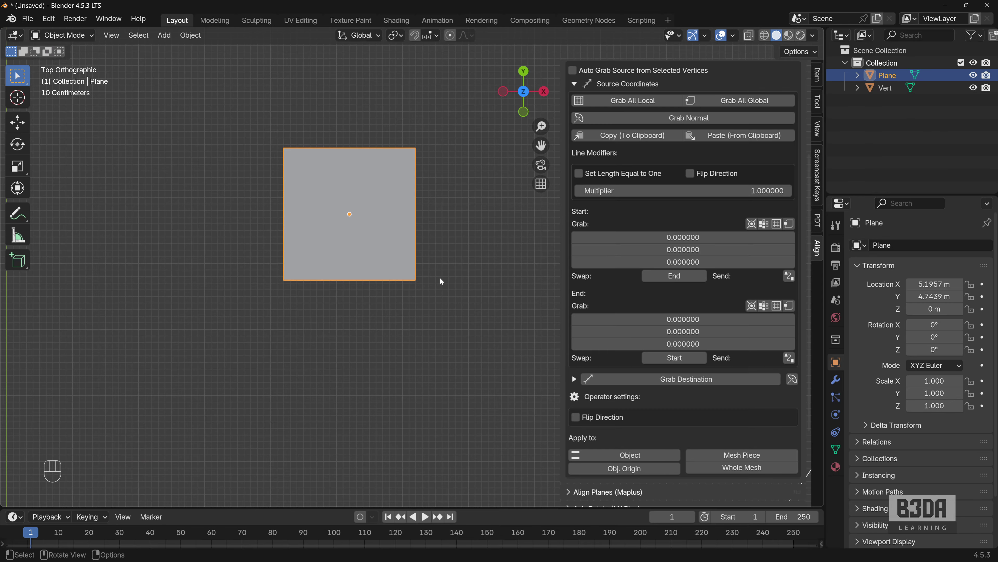
{"action": "key", "text": "Tab"}
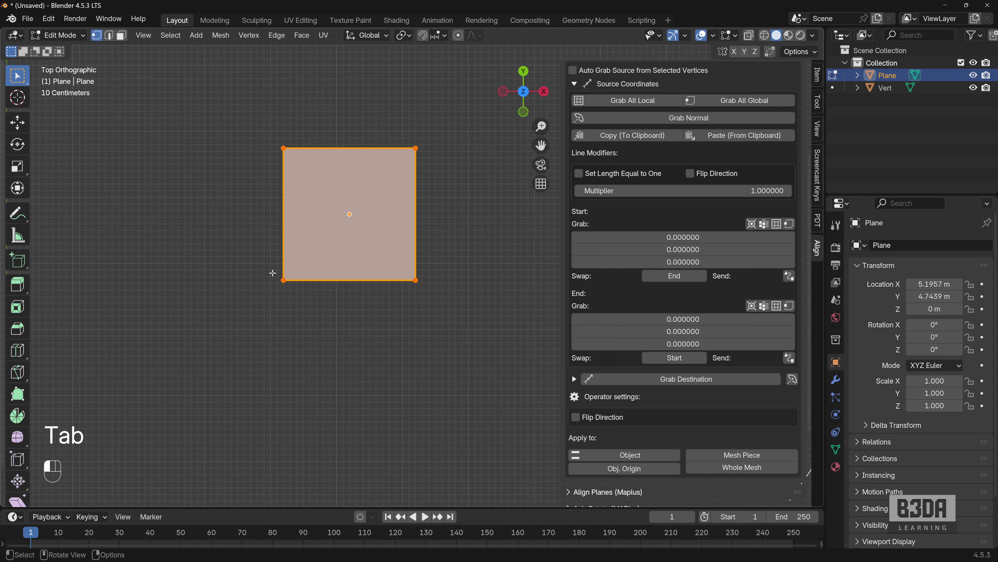
{"action": "left_click_drag", "start_coordinate": [273, 272], "coordinate": [290, 289]}
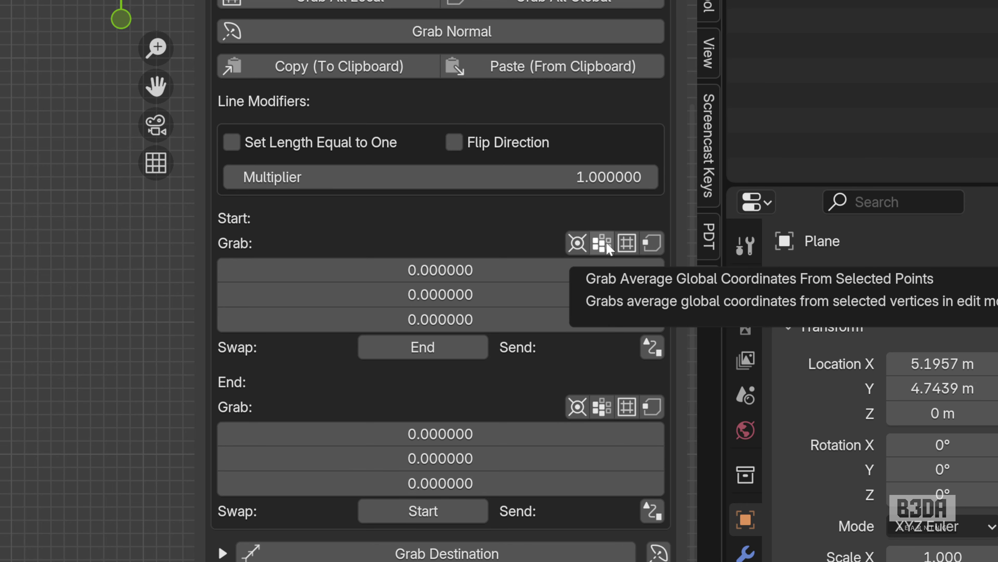
{"action": "left_click", "coordinate": [603, 243]}
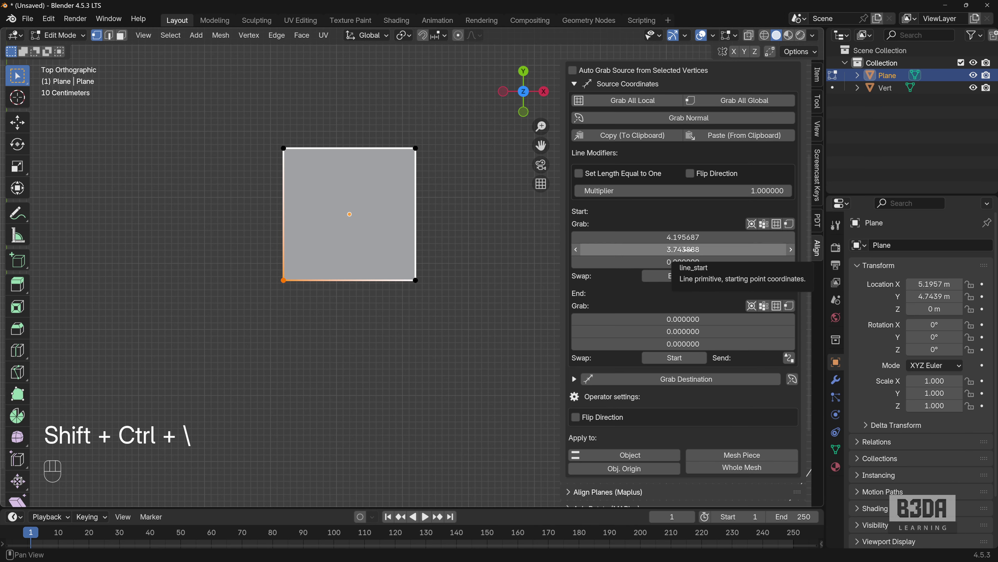
Grab the global coordinates of the plane's lower-right vertex as the source line's end, and collapse the source coordinates
{"action": "left_click_drag", "start_coordinate": [405, 271], "coordinate": [432, 295]}
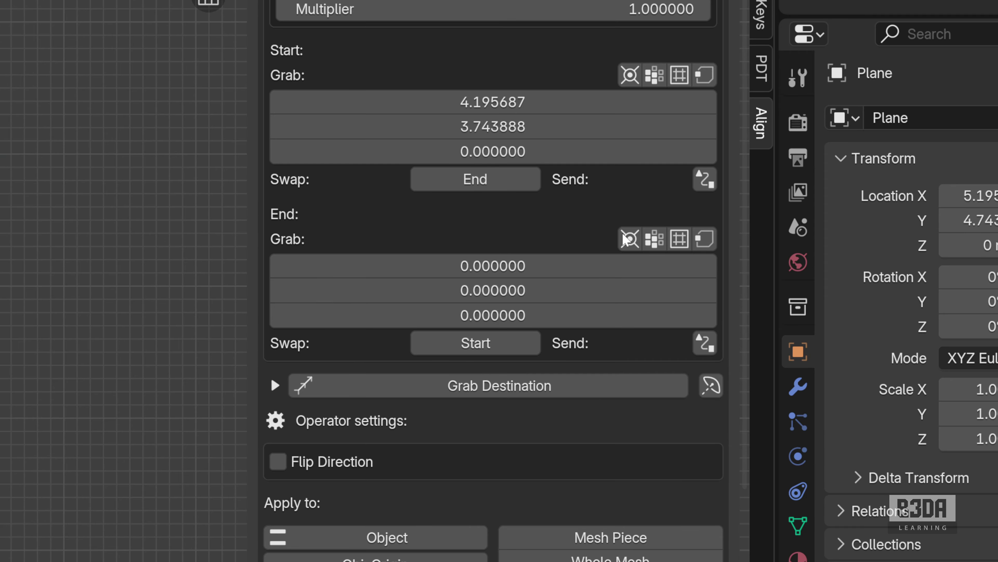
{"action": "left_click", "coordinate": [655, 241]}
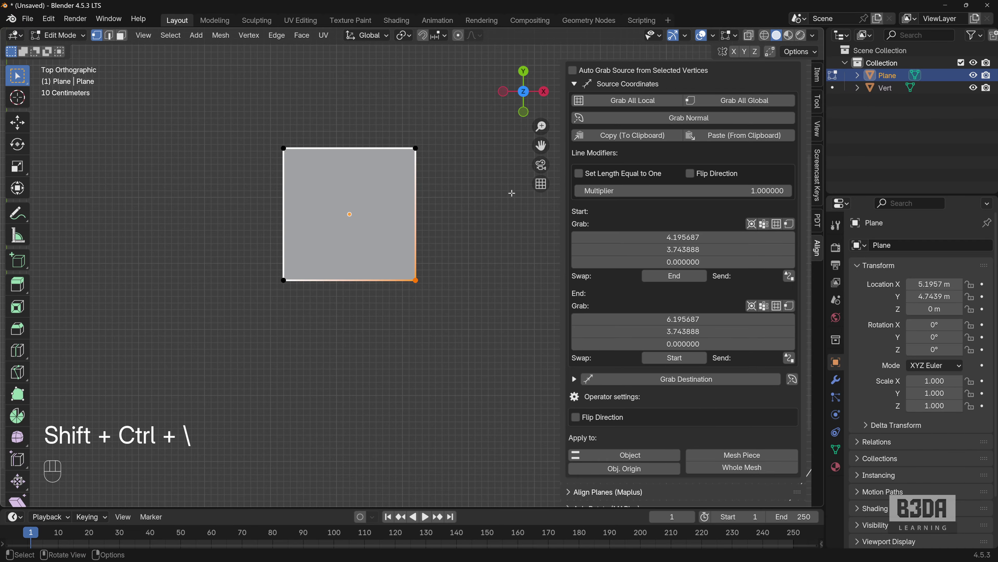
{"action": "left_click", "coordinate": [577, 86]}
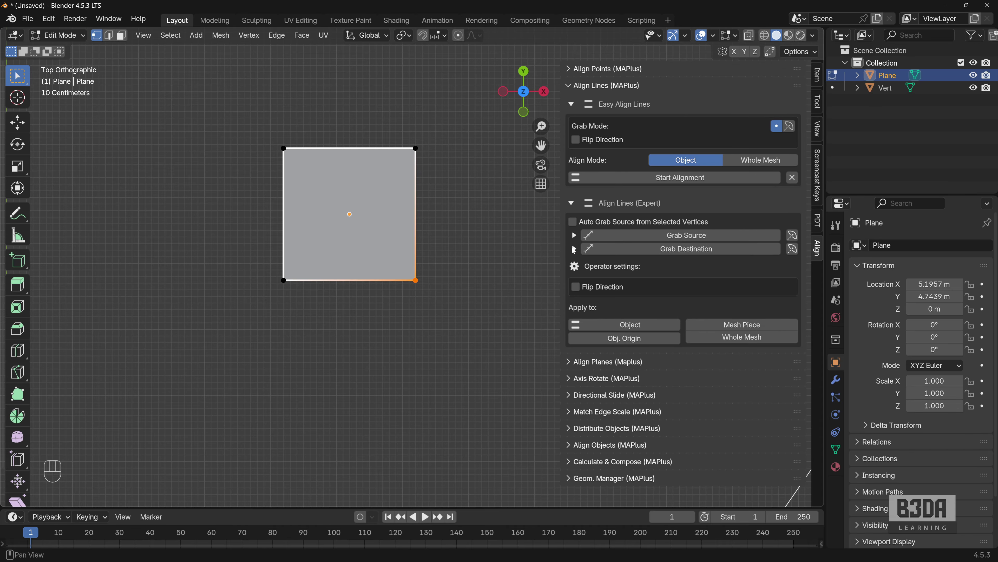
Expand the destination coordinates of Align Lines (Expert) and return the plane to Object Mode
{"action": "left_click", "coordinate": [574, 250]}
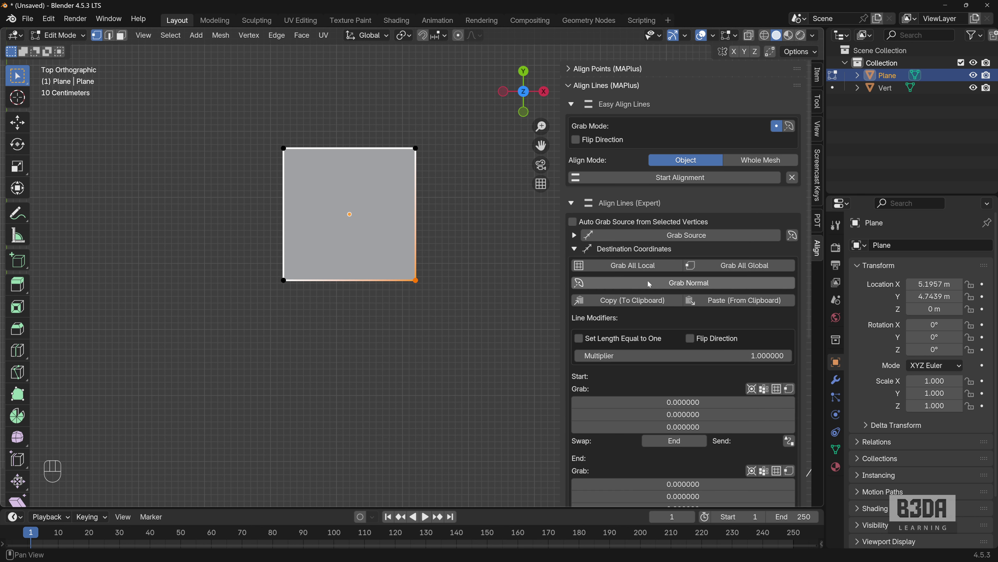
{"action": "scroll", "coordinate": [590, 259], "scroll_direction": "down", "scroll_amount": 10}
{"action": "key", "text": "Tab"}
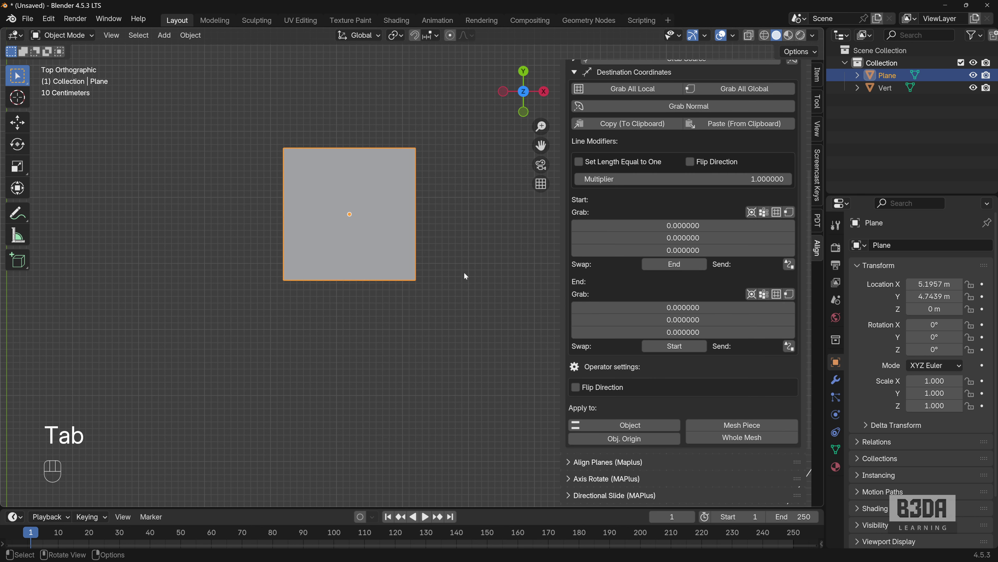
Edit the diagonal line, select its lower vertex and grab its average global coordinates as the destination line's start
{"action": "scroll", "coordinate": [472, 286], "scroll_direction": "down", "scroll_amount": 3}
{"action": "middle_click_drag", "start_coordinate": [498, 306], "coordinate": [310, 229], "text": "shift"}
{"action": "scroll", "coordinate": [400, 291], "scroll_direction": "down", "scroll_amount": 1}
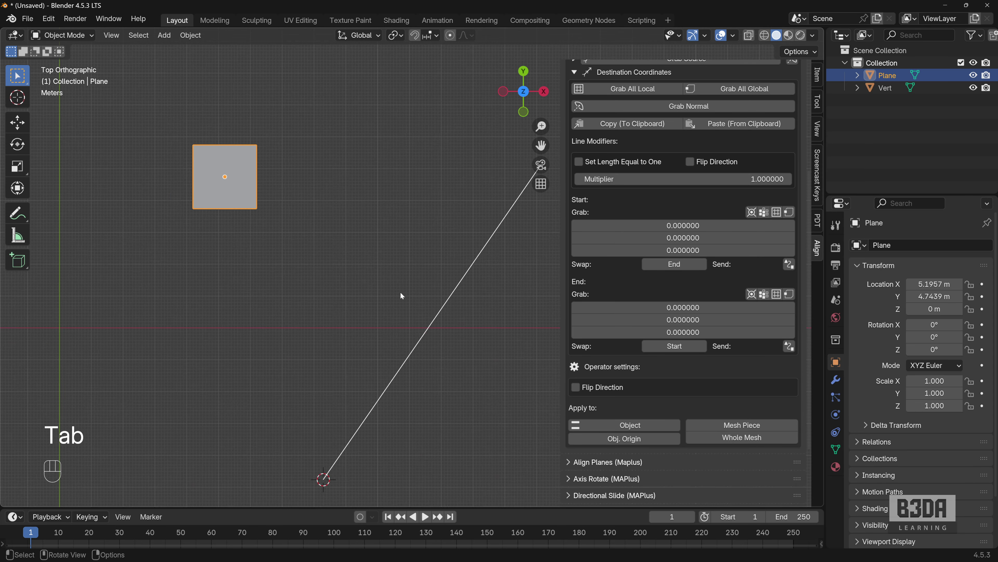
{"action": "middle_click_drag", "start_coordinate": [427, 320], "coordinate": [353, 250], "text": "shift"}
{"action": "left_click", "coordinate": [358, 243]}
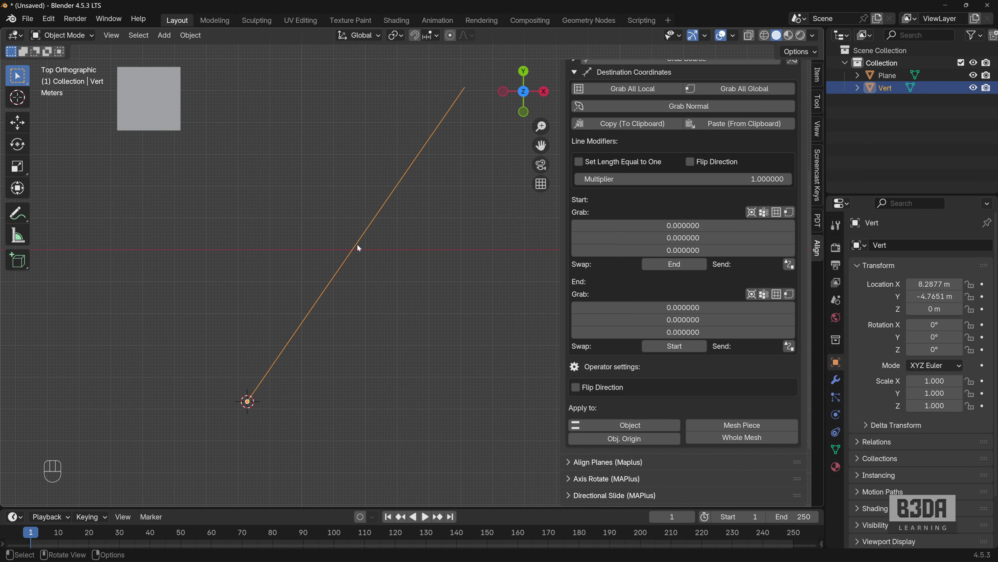
{"action": "key", "text": "Tab"}
{"action": "left_click_drag", "start_coordinate": [232, 386], "coordinate": [276, 426]}
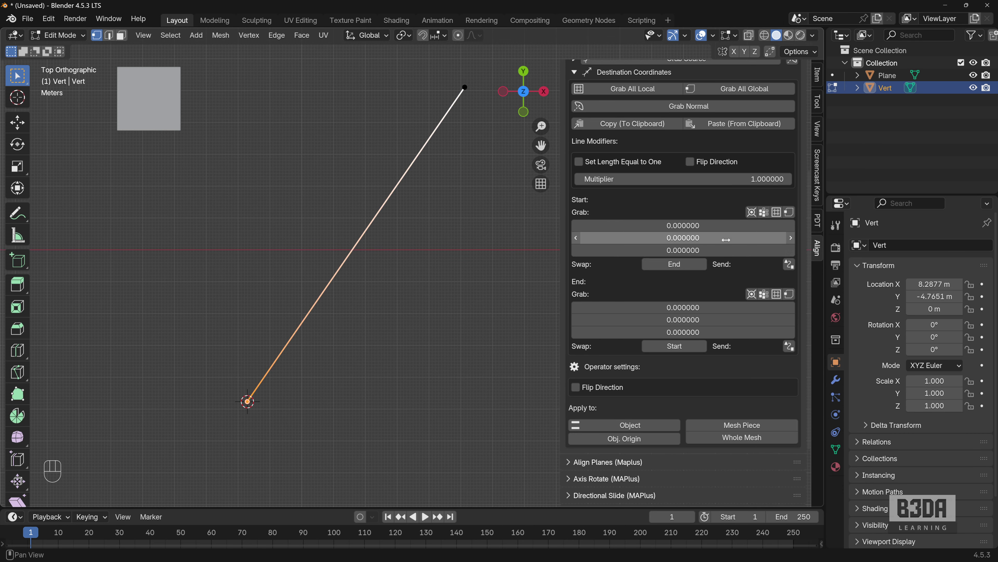
{"action": "key", "text": "ctrl+shift+backslash"}
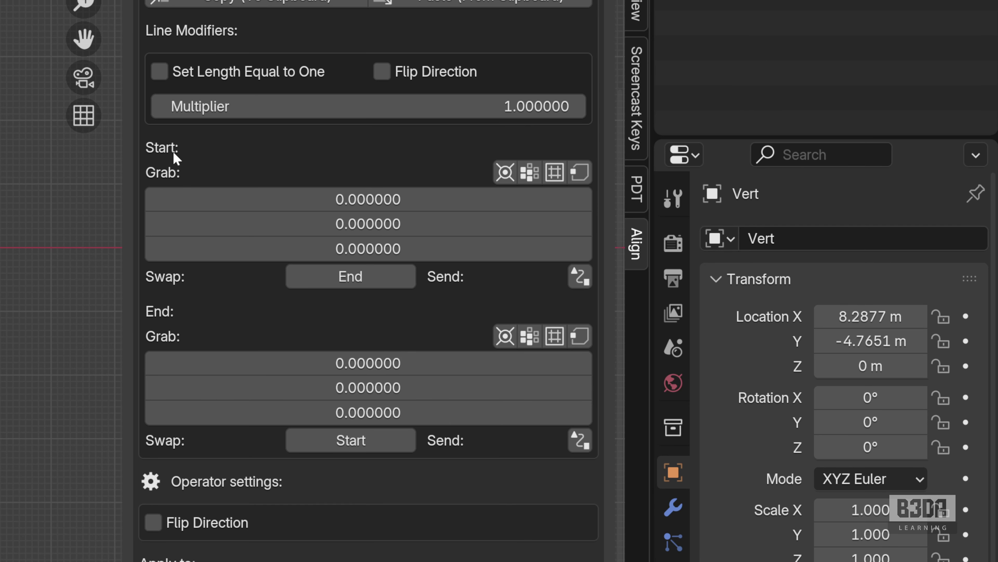
{"action": "left_click", "coordinate": [531, 177]}
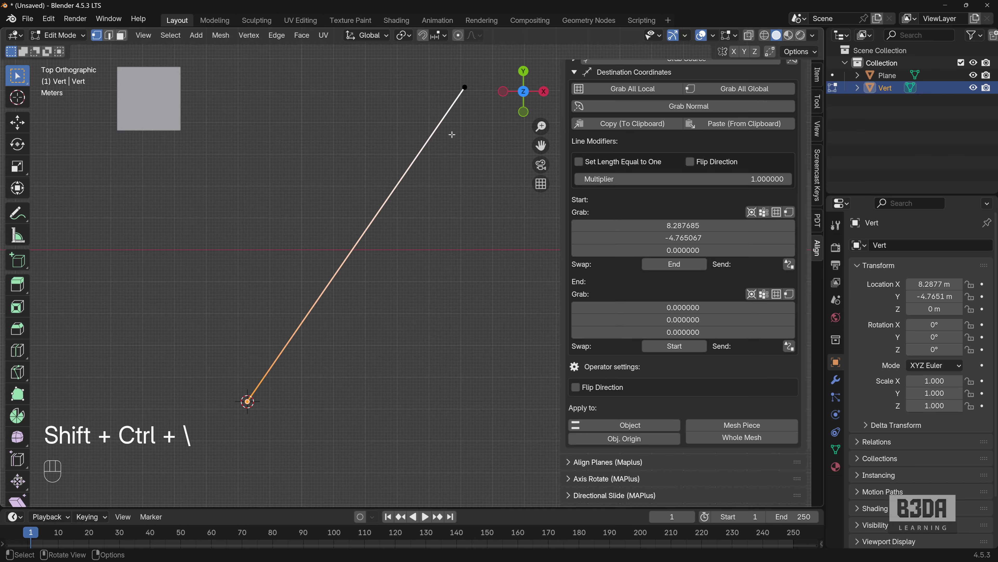
Grab the global coordinates of the diagonal line's upper vertex as the destination line's end and return to Object Mode
{"action": "left_click", "coordinate": [464, 86]}
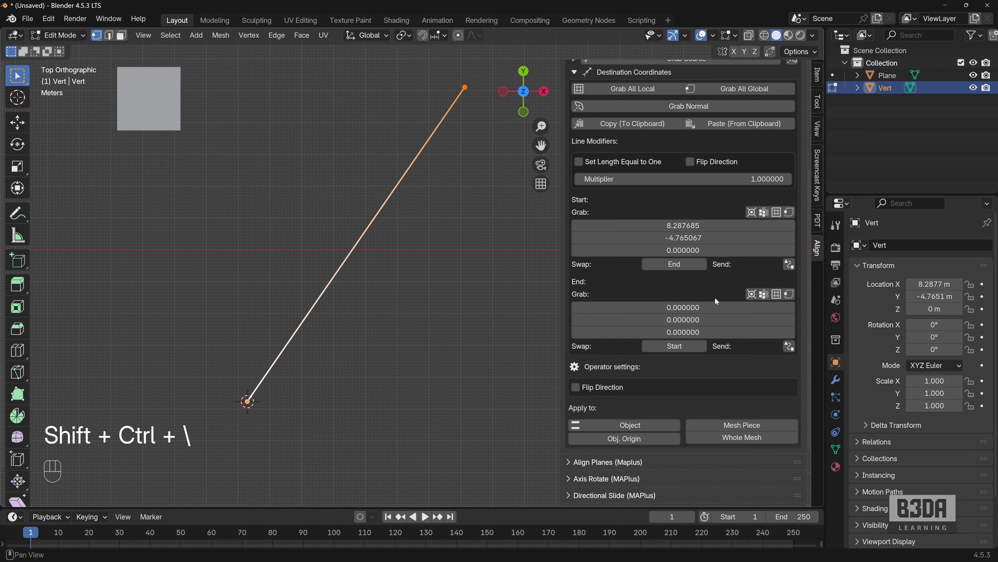
{"action": "left_click", "coordinate": [767, 296]}
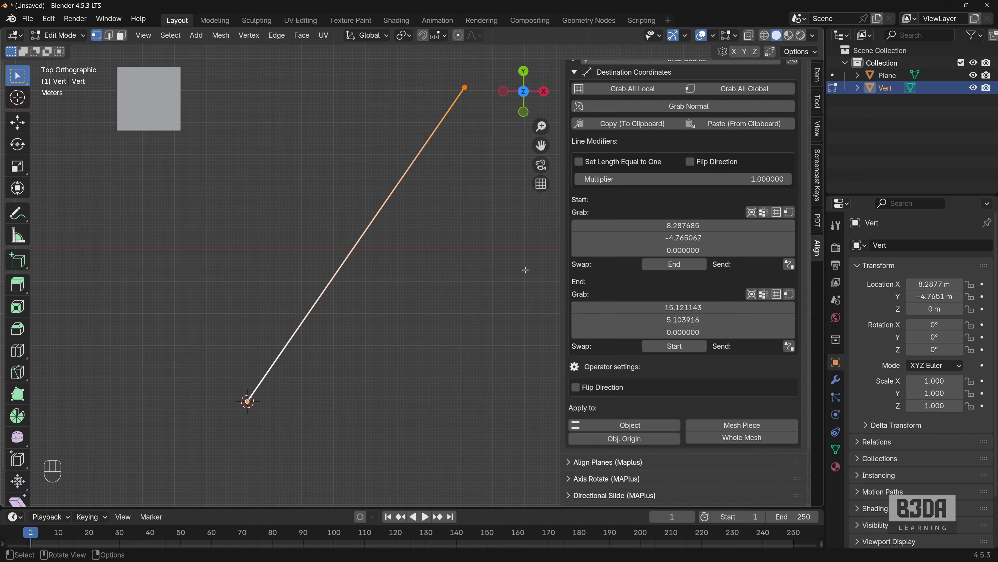
{"action": "key", "text": "Tab"}
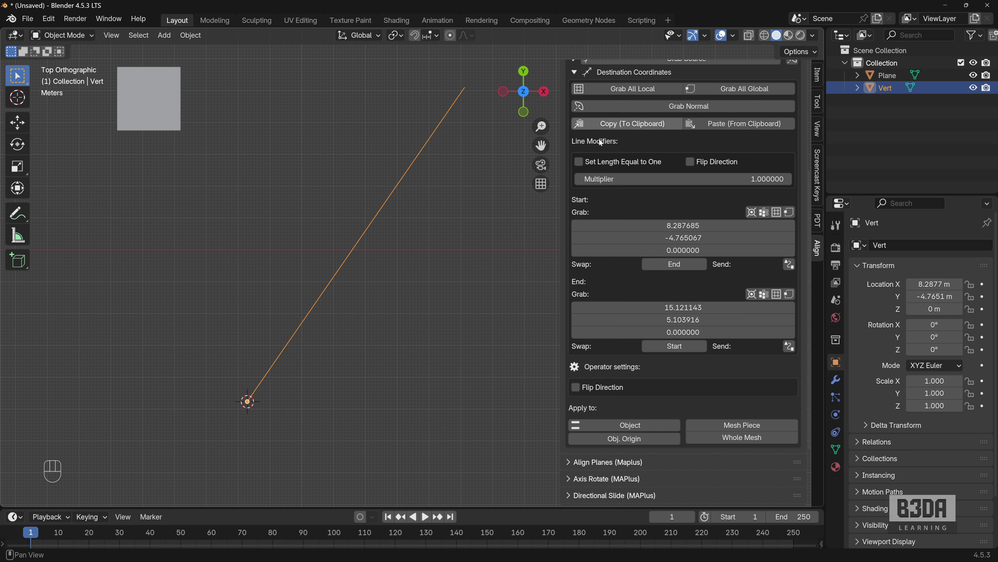
{"action": "scroll", "coordinate": [647, 251], "scroll_direction": "down", "scroll_amount": 5}
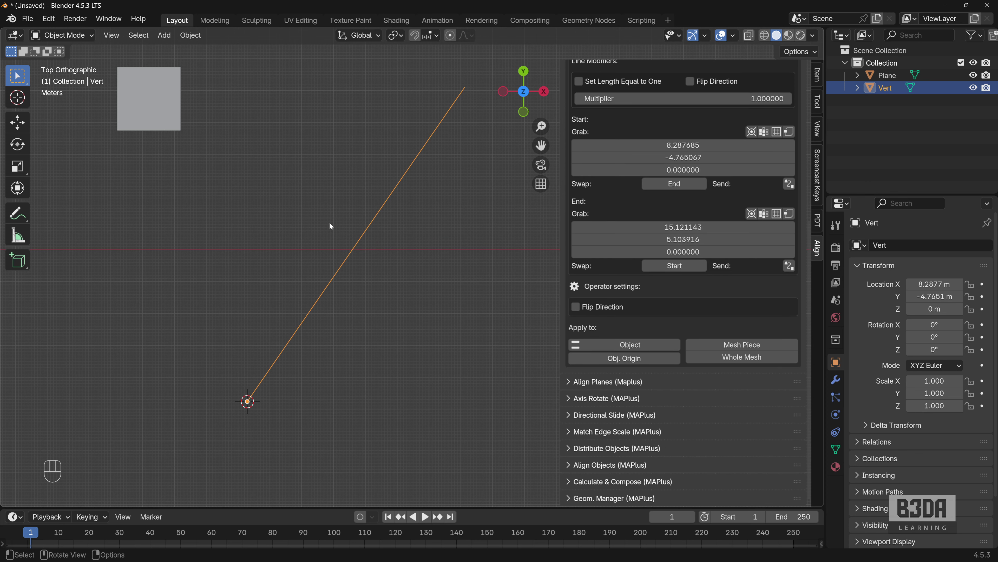
Select the plane and apply Align Lines (Expert) to the whole object, making its bottom edge collinear with the diagonal line
{"action": "scroll", "coordinate": [329, 223], "scroll_direction": "down", "scroll_amount": 1}
{"action": "middle_click_drag", "start_coordinate": [328, 206], "coordinate": [314, 223], "text": "shift"}
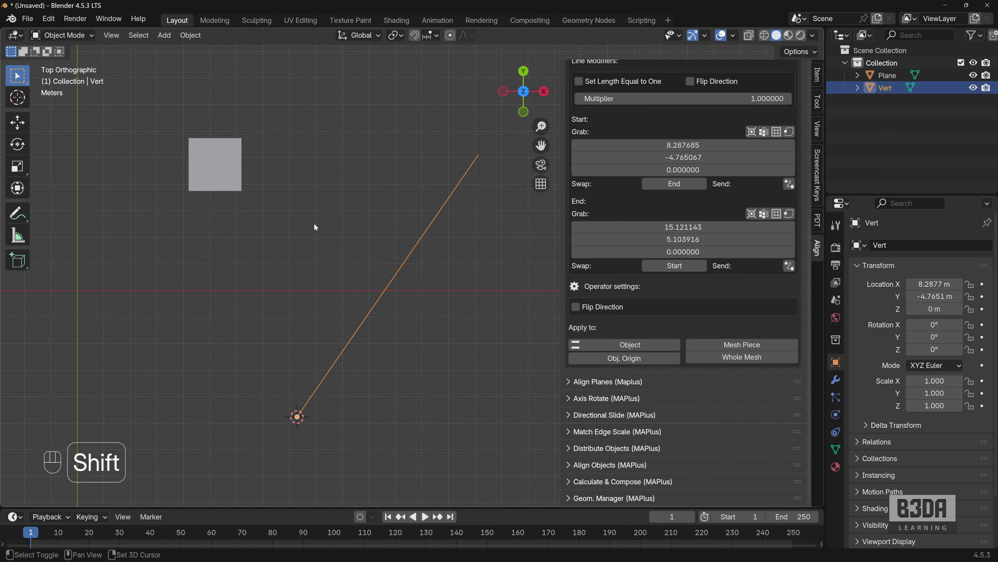
{"action": "left_click", "coordinate": [242, 175]}
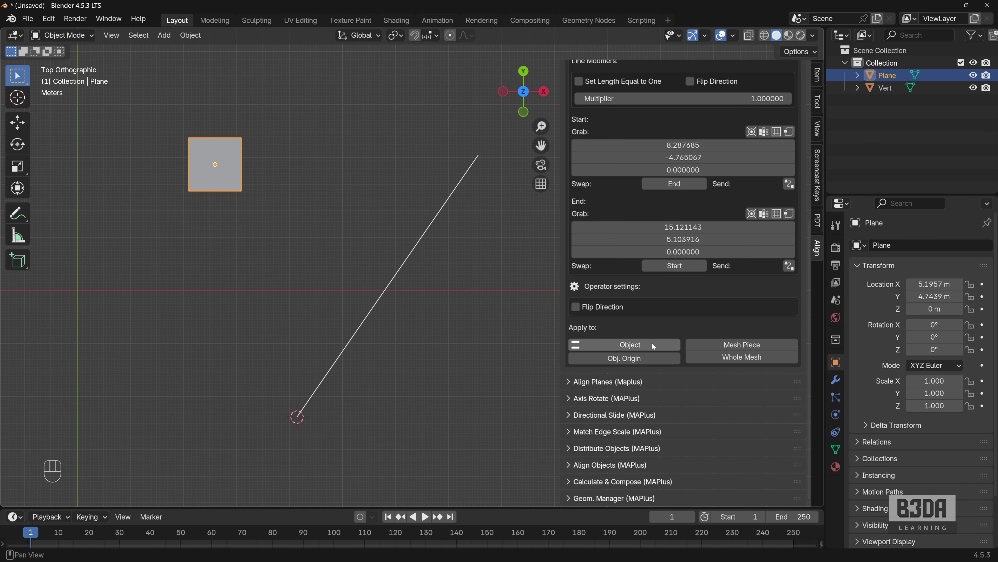
{"action": "key", "text": "ctrl+shift+backslash"}
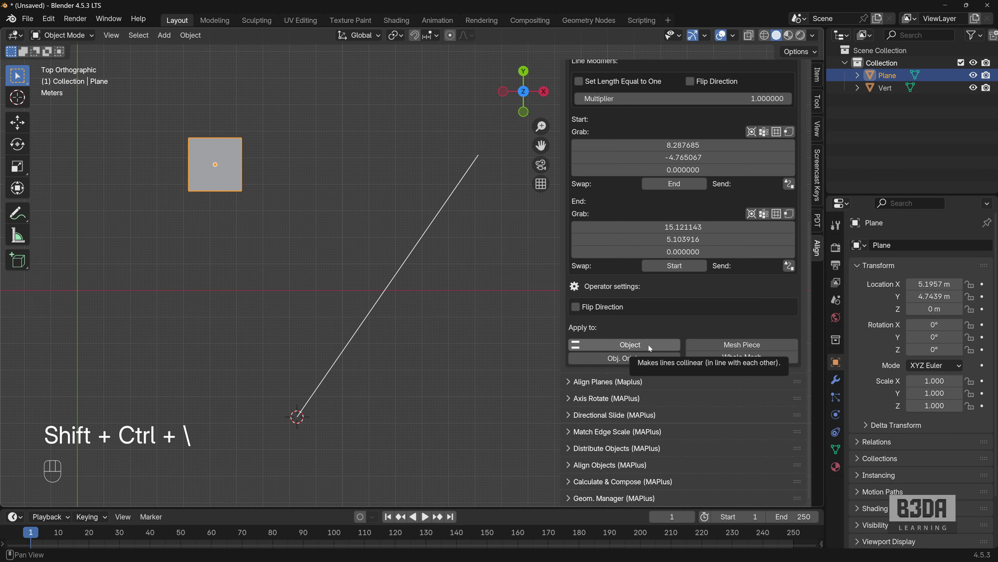
{"action": "left_click", "coordinate": [498, 284]}
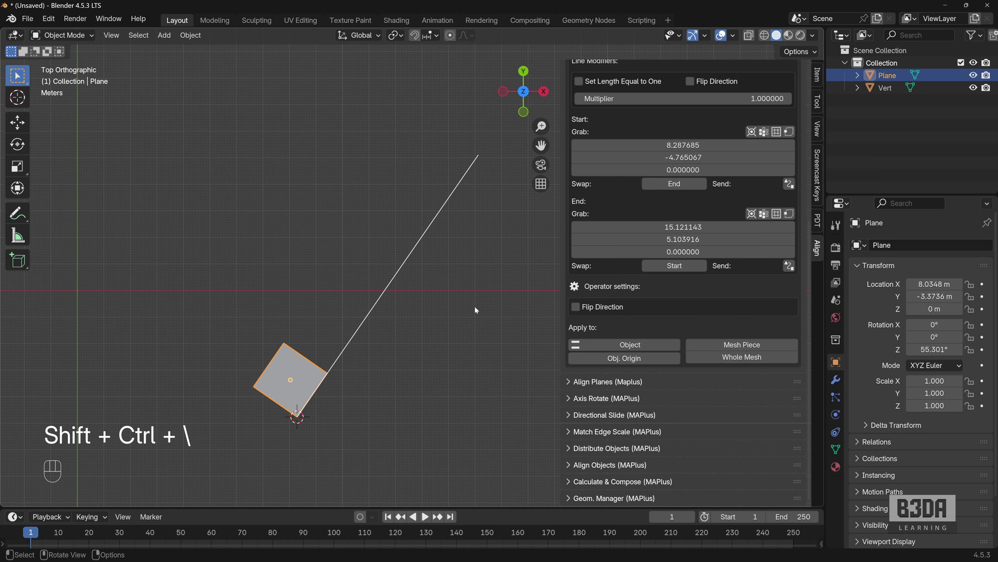
{"action": "middle_click_drag", "start_coordinate": [394, 360], "coordinate": [418, 266], "text": "shift"}
{"action": "scroll", "coordinate": [376, 284], "scroll_direction": "up", "scroll_amount": 3}
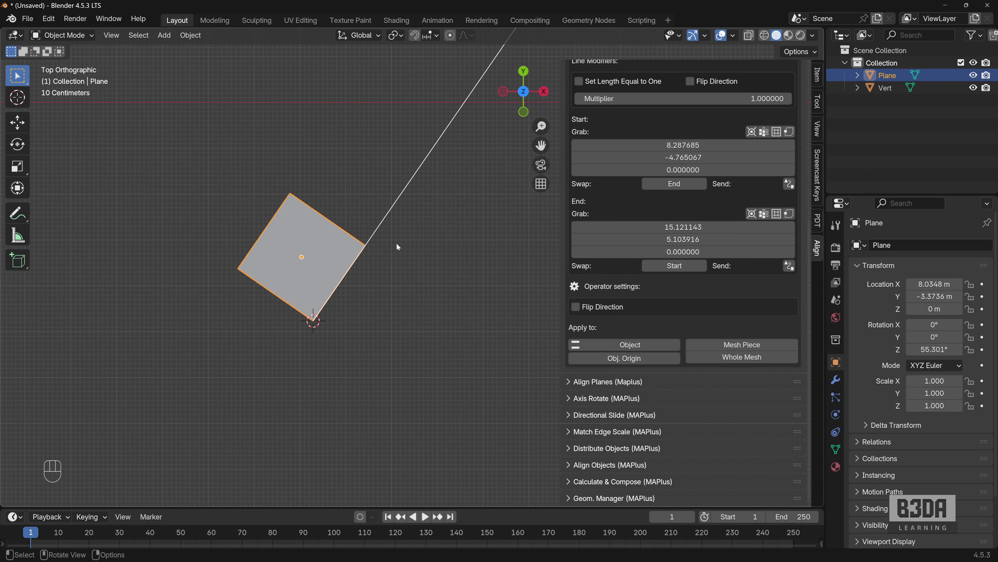
{"action": "scroll", "coordinate": [395, 242], "scroll_direction": "down", "scroll_amount": 3}
{"action": "middle_click_drag", "start_coordinate": [446, 221], "coordinate": [338, 296], "text": "shift"}
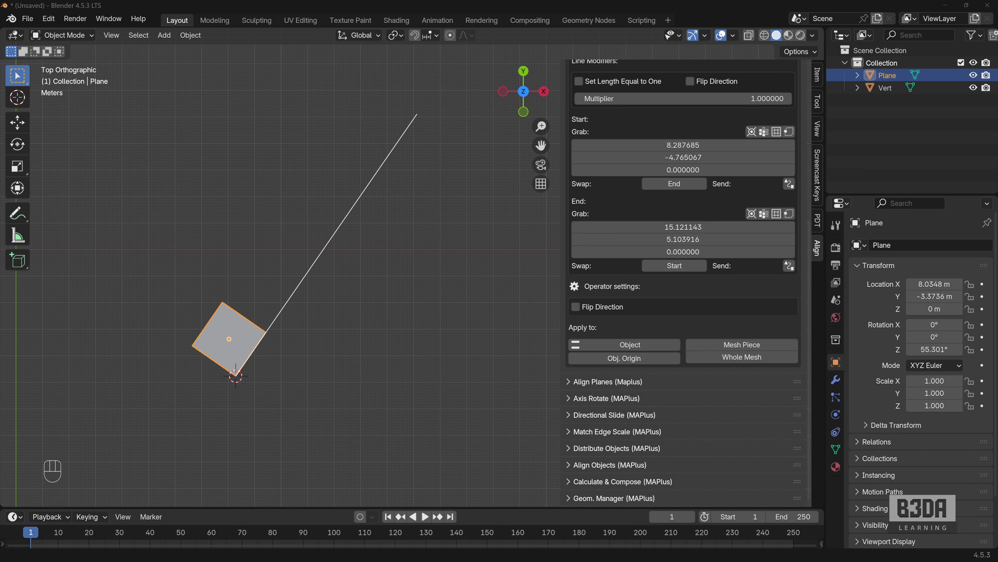
Switch to the web browser and view the Udemy course page for Blender 4.2: Precise Modeling
{"action": "left_click_drag", "start_coordinate": [507, 0], "coordinate": [554, 39]}
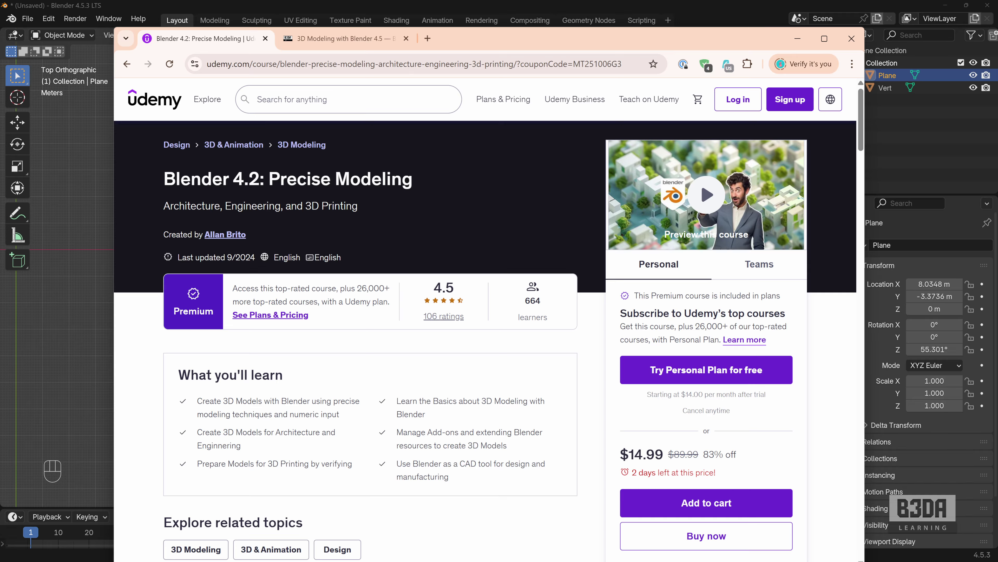
{"action": "left_click_drag", "start_coordinate": [233, 179], "coordinate": [259, 179]}
{"action": "left_click", "coordinate": [491, 197]}
Open the 3D Modeling with Blender 4.5 book page and examine its description, table of contents and sample pages
{"action": "left_click", "coordinate": [343, 39]}
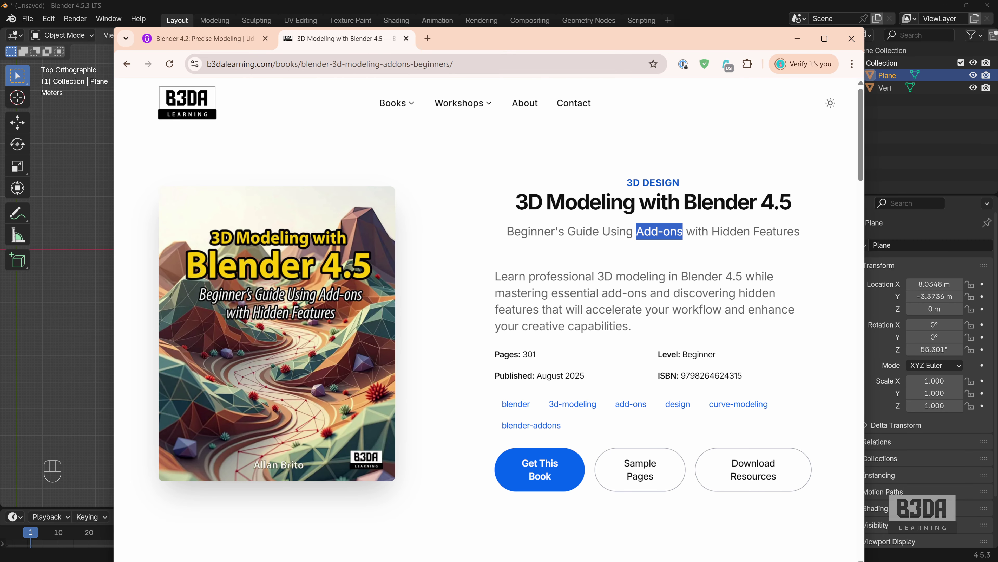
{"action": "scroll", "coordinate": [477, 315], "scroll_direction": "down", "scroll_amount": 3}
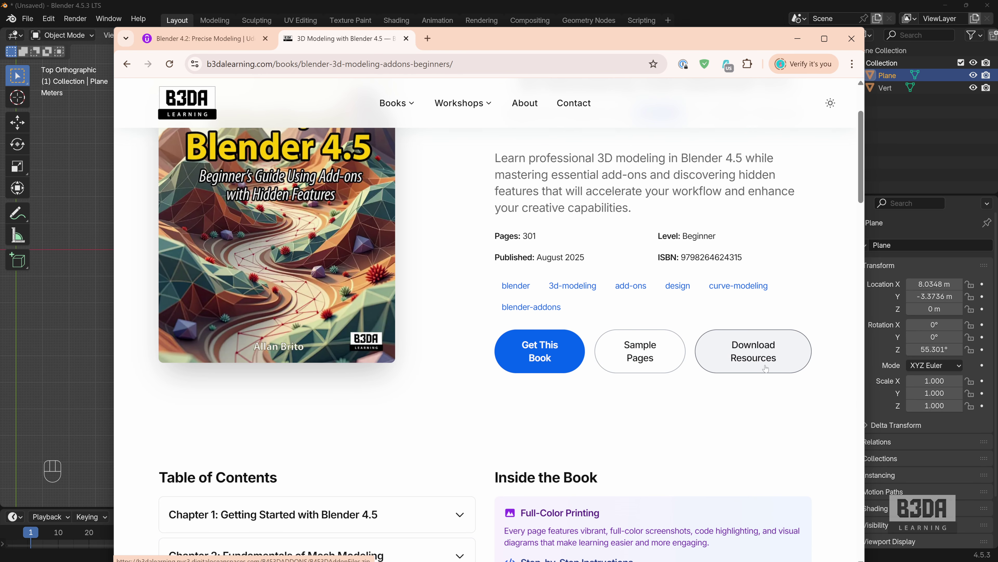
{"action": "scroll", "coordinate": [653, 363], "scroll_direction": "down", "scroll_amount": 7}
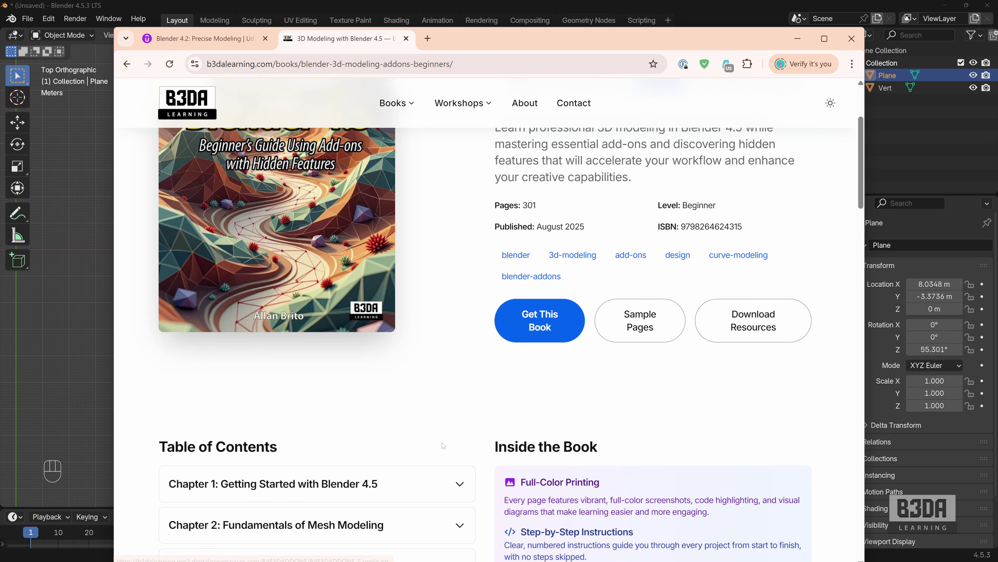
{"action": "scroll", "coordinate": [670, 349], "scroll_direction": "down", "scroll_amount": 3}
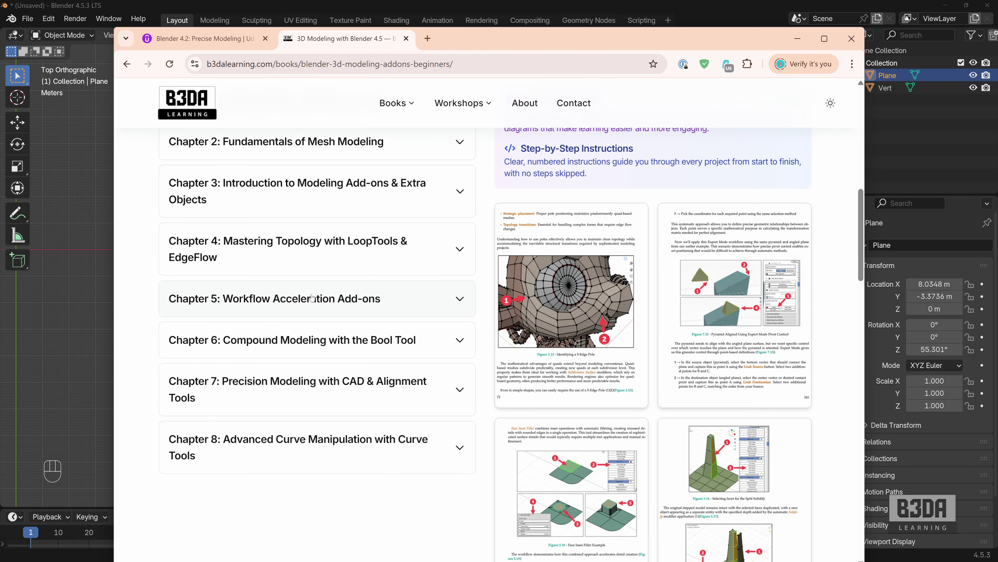
{"action": "scroll", "coordinate": [670, 349], "scroll_direction": "up", "scroll_amount": 3}
{"action": "scroll", "coordinate": [670, 348], "scroll_direction": "down", "scroll_amount": 3}
{"action": "scroll", "coordinate": [711, 343], "scroll_direction": "down", "scroll_amount": 3}
{"action": "scroll", "coordinate": [711, 343], "scroll_direction": "up", "scroll_amount": 13}
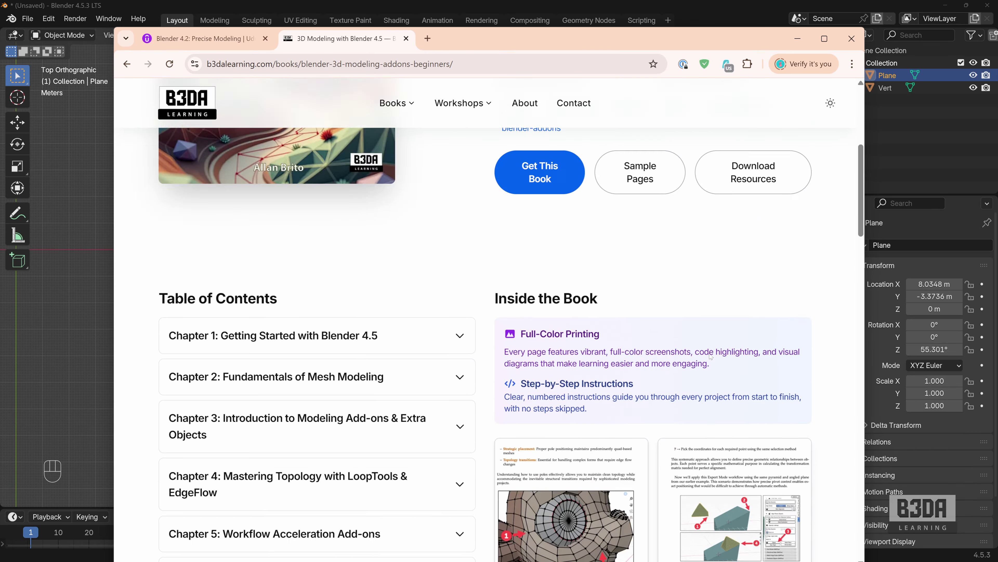